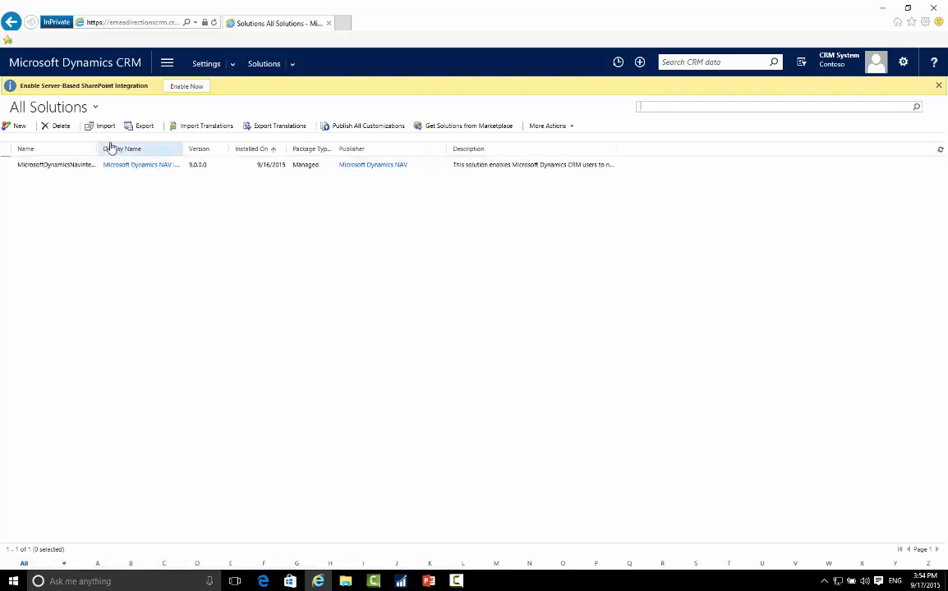
Locate DYNAMICSNAVINTEGRATIONSOLUTION.ZIP in the CRMCUSTOMIZATION folder of DVD drive E: through the solution import, and cancel without importing.
{"action": "left_click", "coordinate": [104, 127]}
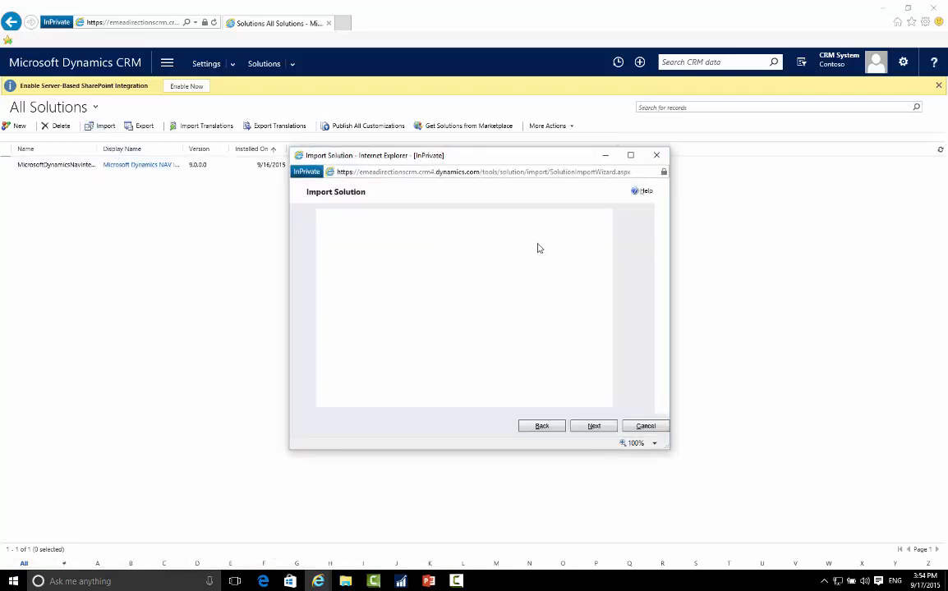
{"action": "left_click", "coordinate": [587, 237]}
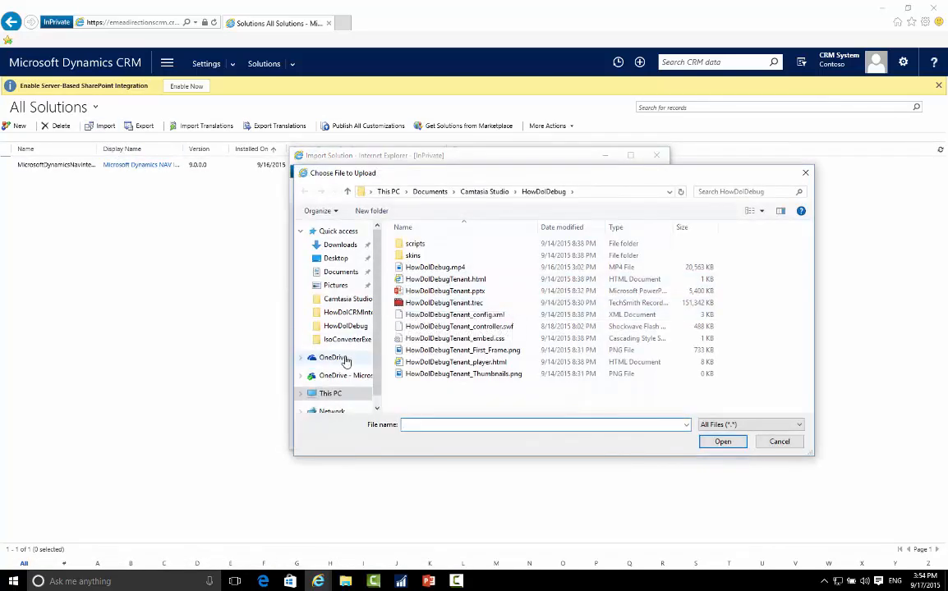
{"action": "scroll", "coordinate": [350, 399], "scroll_direction": "down", "scroll_amount": 1}
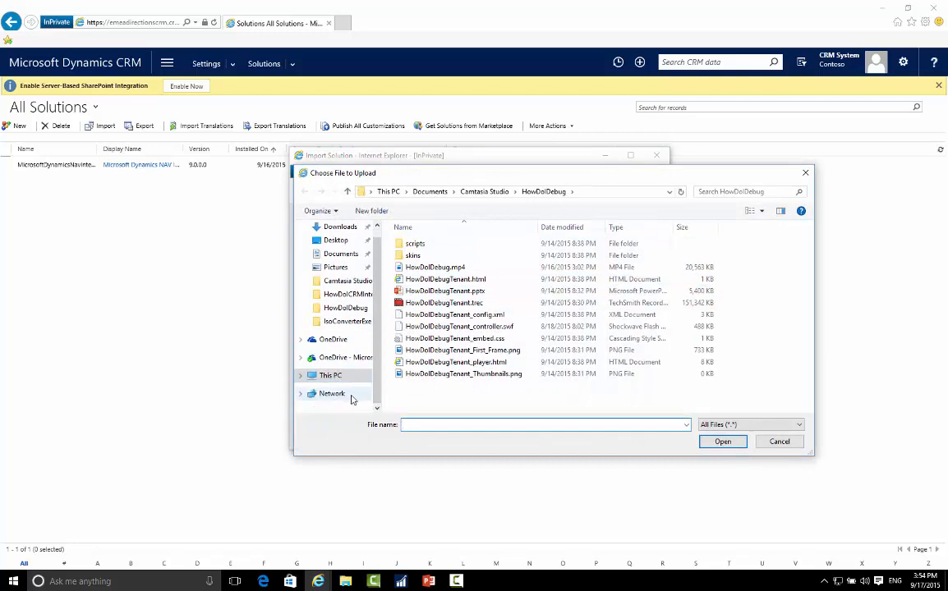
{"action": "left_click", "coordinate": [301, 376]}
{"action": "left_click", "coordinate": [337, 373]}
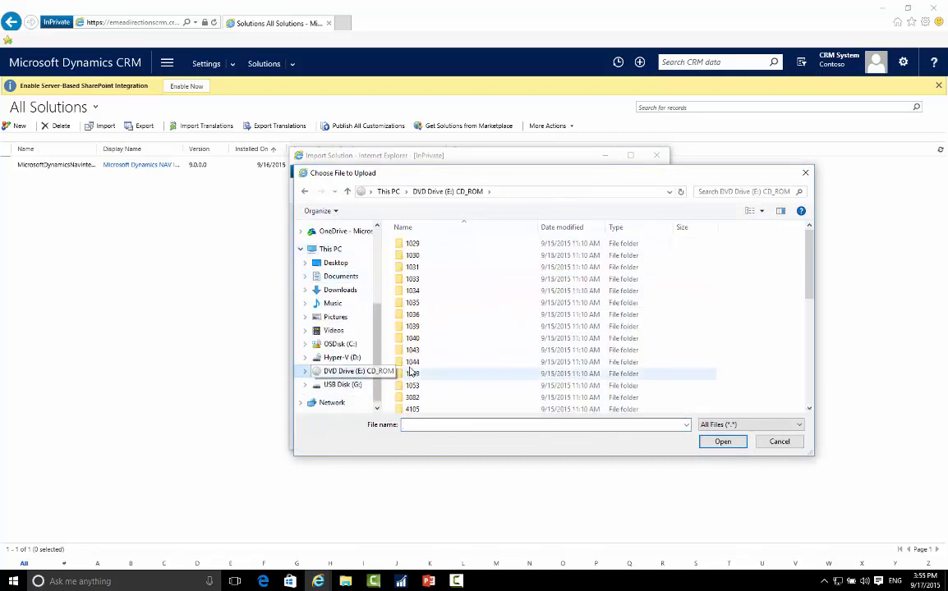
{"action": "left_click", "coordinate": [427, 368]}
{"action": "scroll", "coordinate": [426, 365], "scroll_direction": "down", "scroll_amount": 5}
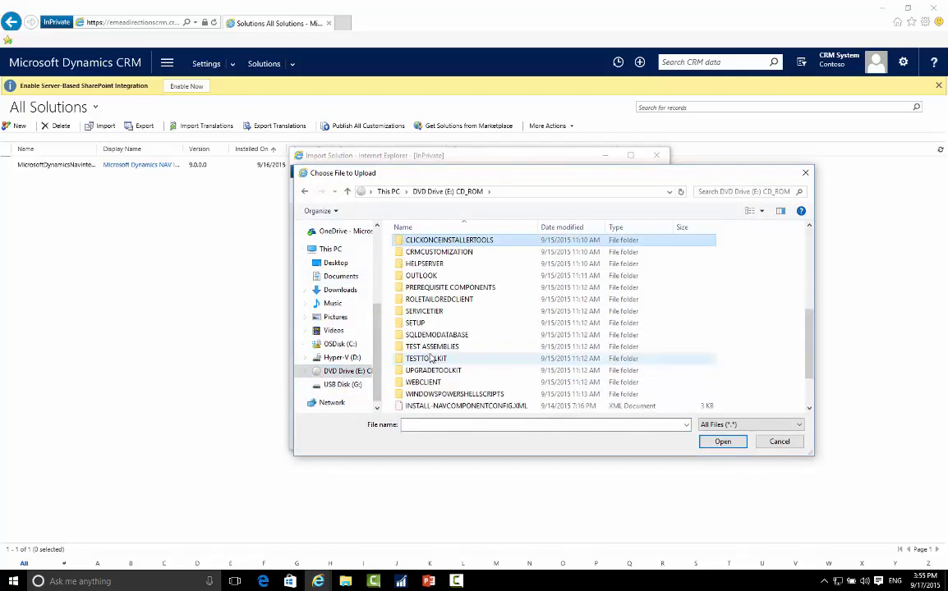
{"action": "left_click", "coordinate": [443, 240]}
{"action": "double_click", "coordinate": [439, 252]}
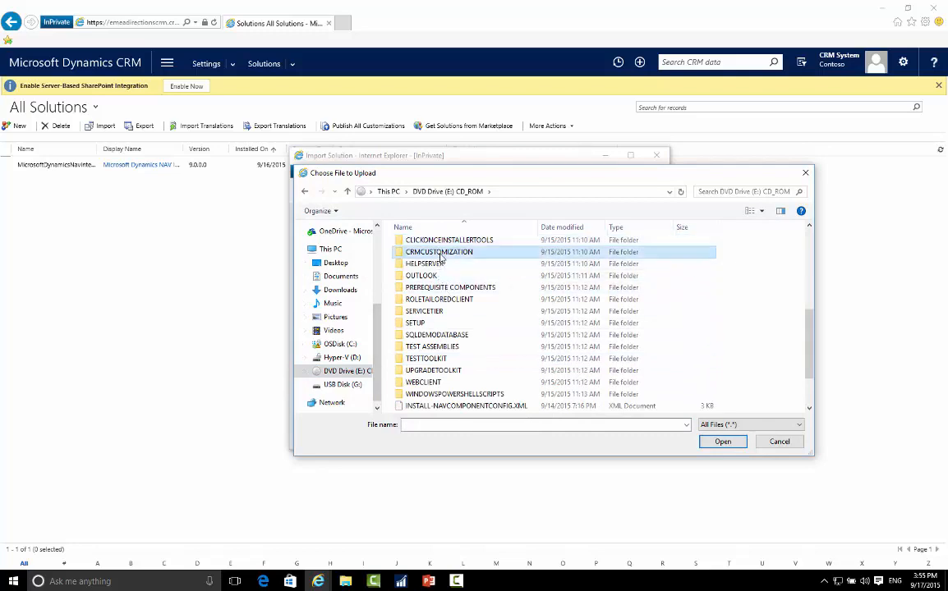
{"action": "left_click", "coordinate": [443, 244]}
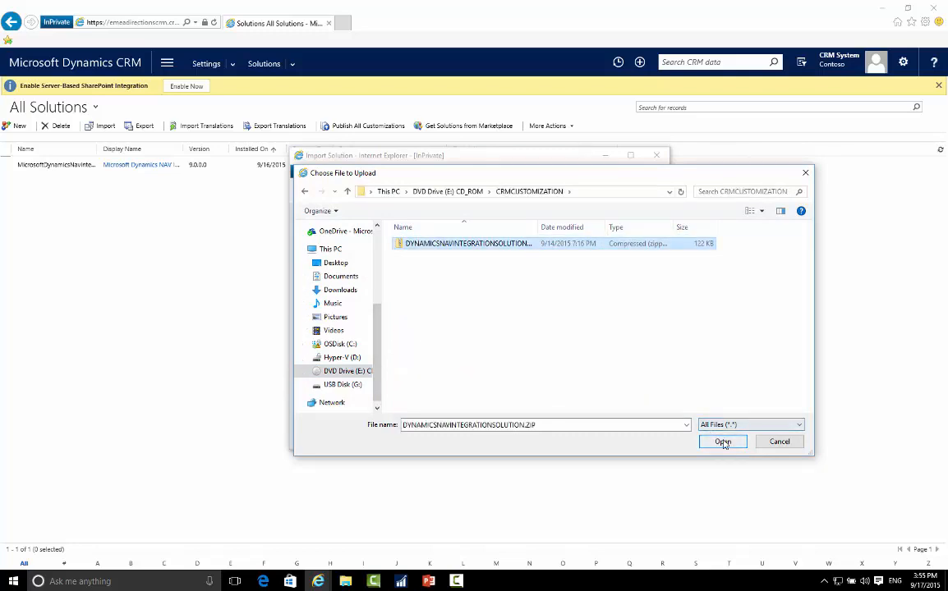
{"action": "left_click", "coordinate": [780, 442]}
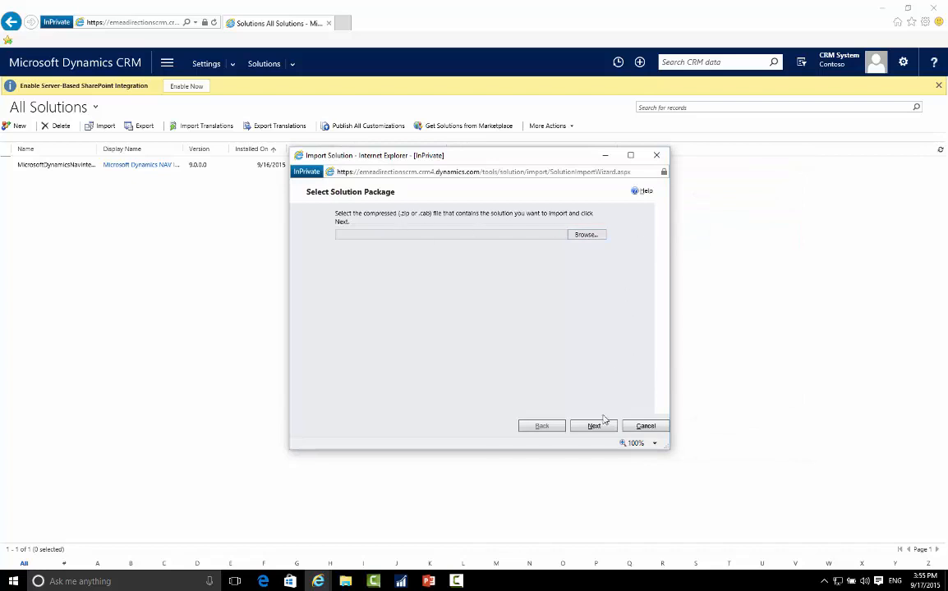
{"action": "left_click", "coordinate": [655, 433]}
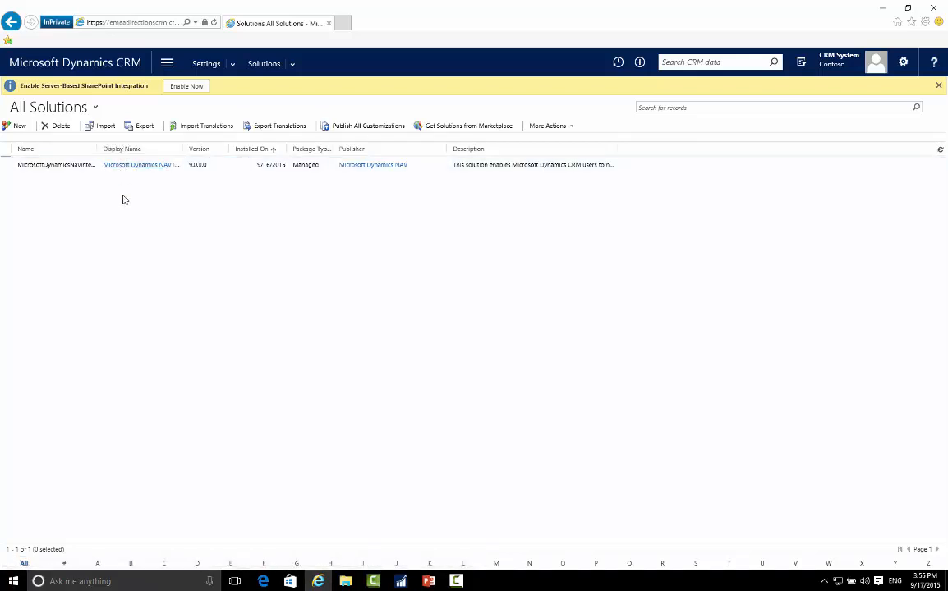
Open the list of enabled users in the Security area of the system settings.
{"action": "left_click", "coordinate": [169, 70]}
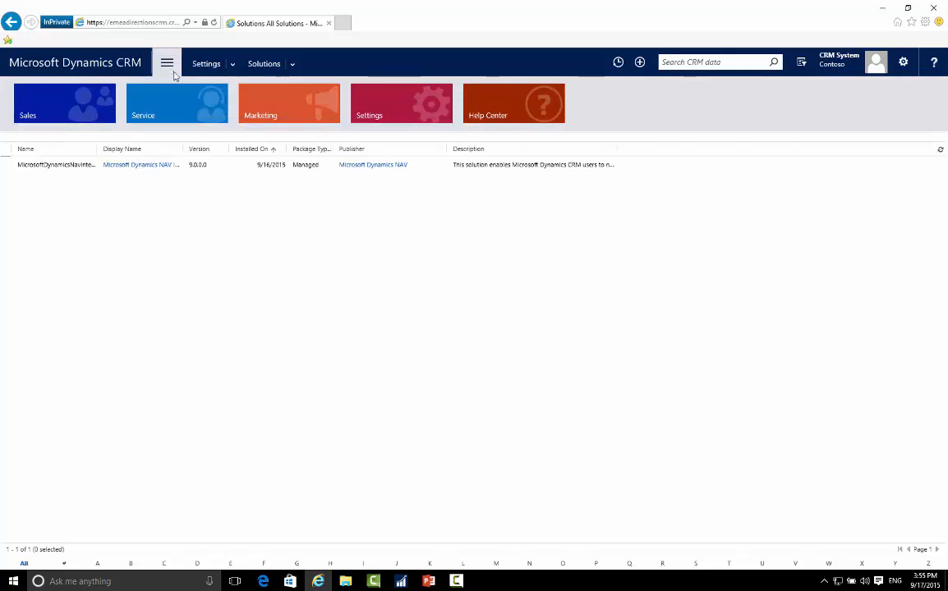
{"action": "left_click", "coordinate": [390, 111]}
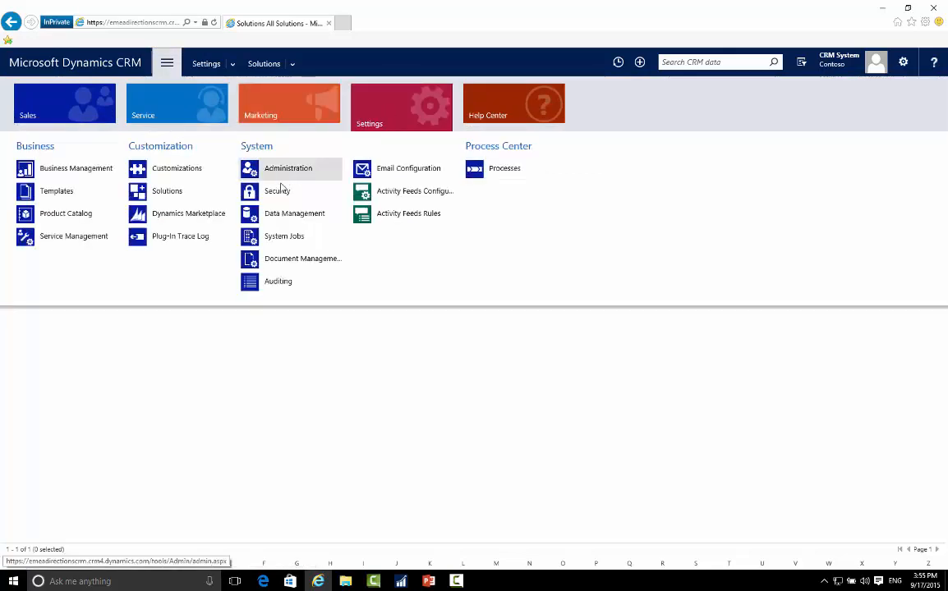
{"action": "left_click", "coordinate": [275, 190]}
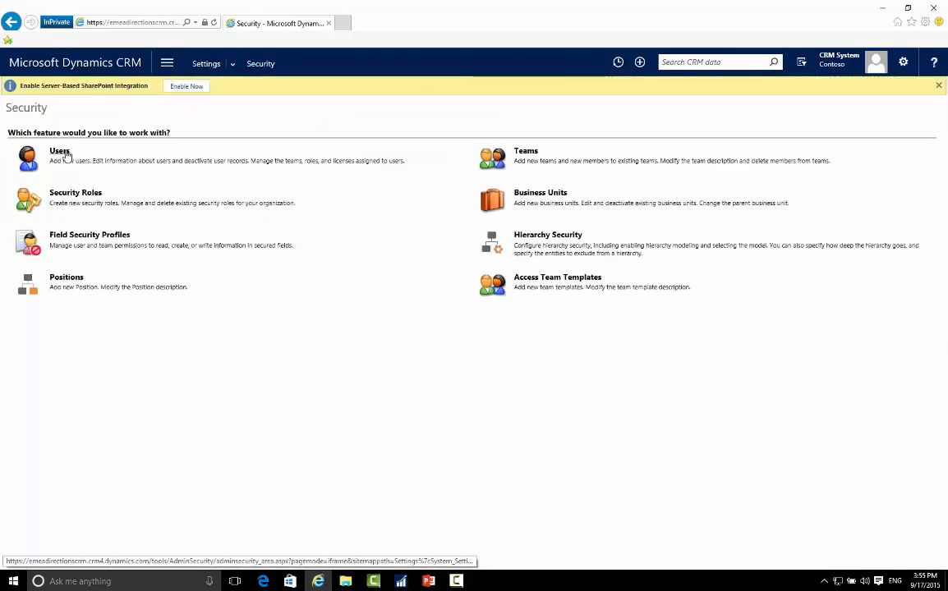
{"action": "left_click", "coordinate": [65, 154]}
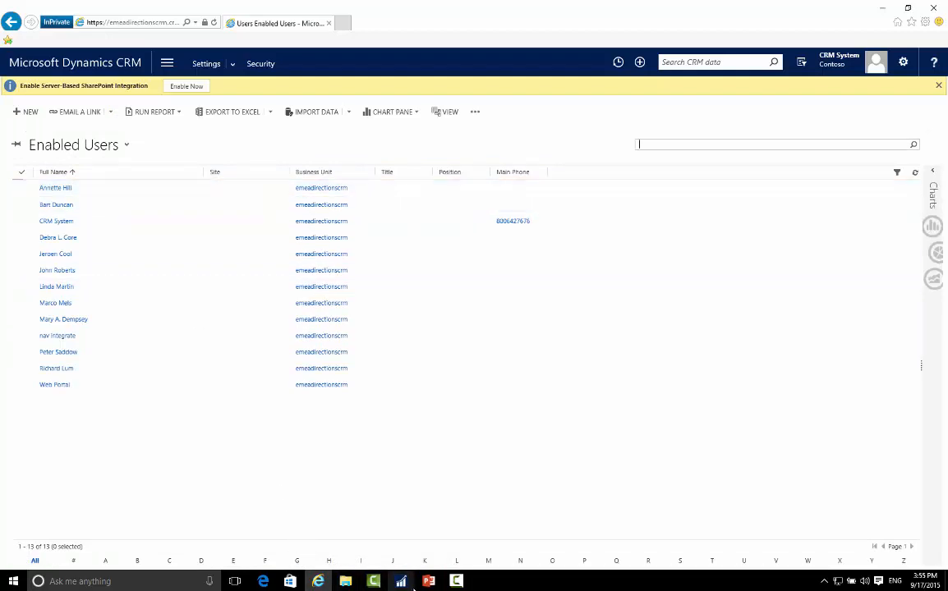
Switch to Dynamics NAV and open the Salespeople list of the Sales & Marketing department to compare with the CRM users.
{"action": "mouse_move", "coordinate": [403, 585]}
{"action": "left_click", "coordinate": [335, 513]}
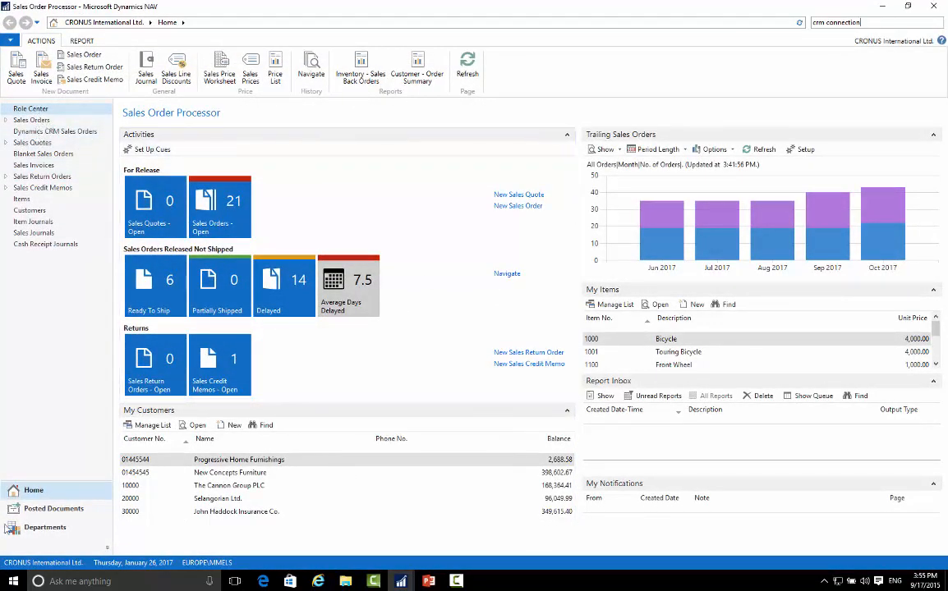
{"action": "left_click", "coordinate": [36, 530]}
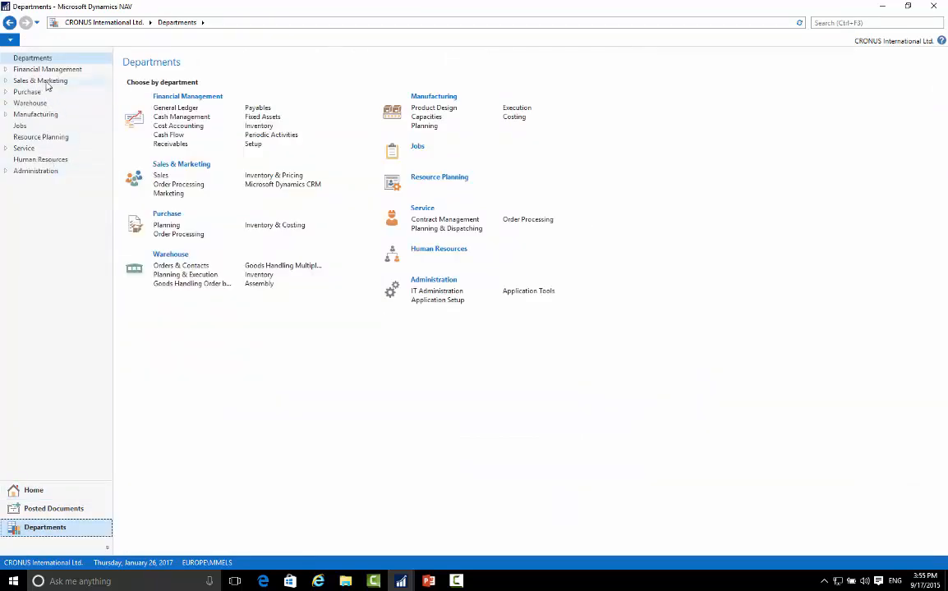
{"action": "left_click", "coordinate": [41, 81]}
{"action": "left_click", "coordinate": [163, 97]}
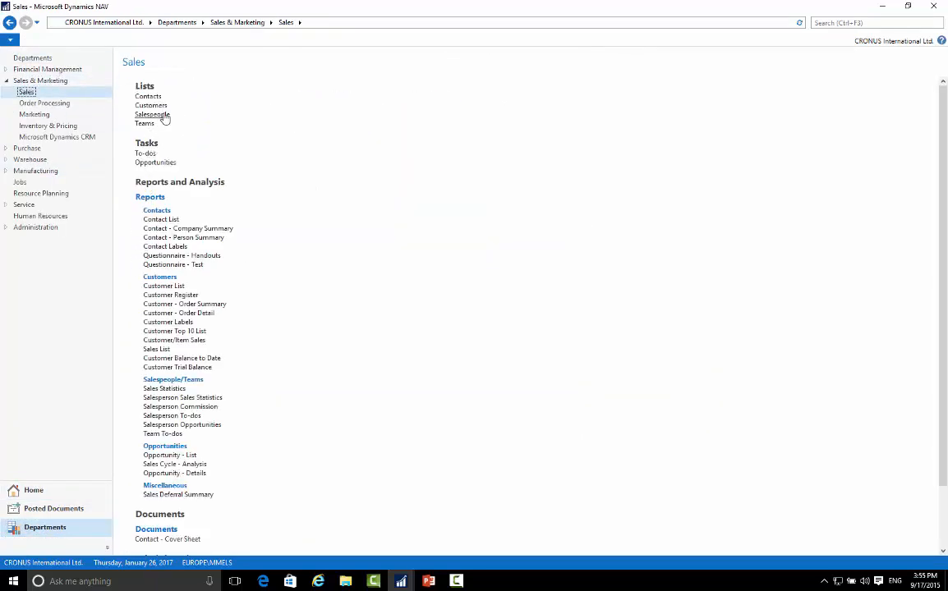
{"action": "left_click", "coordinate": [152, 116]}
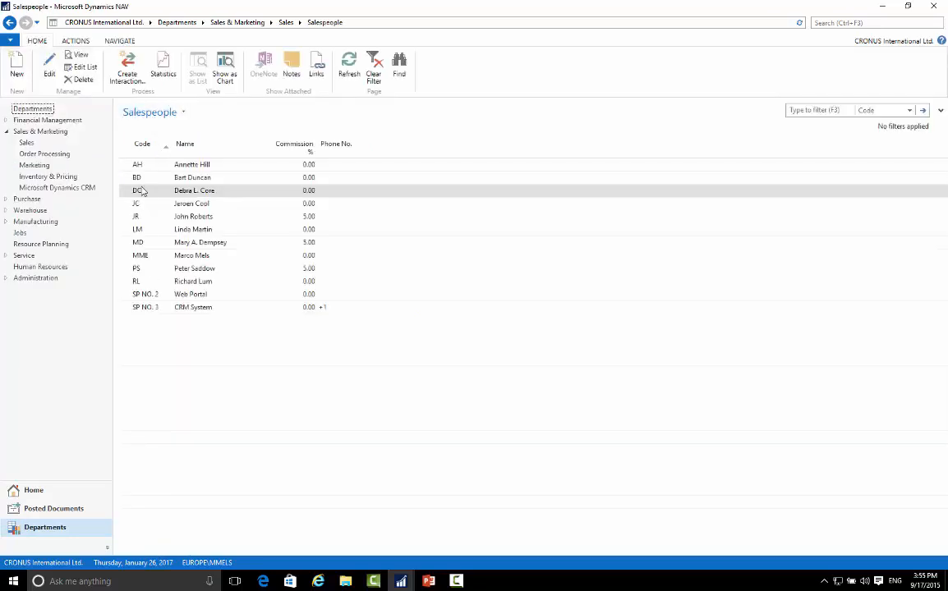
{"action": "left_click", "coordinate": [139, 168]}
Return to Dynamics CRM, check the Administrative Access Users view and restore the Enabled Users view.
{"action": "left_click", "coordinate": [883, 6]}
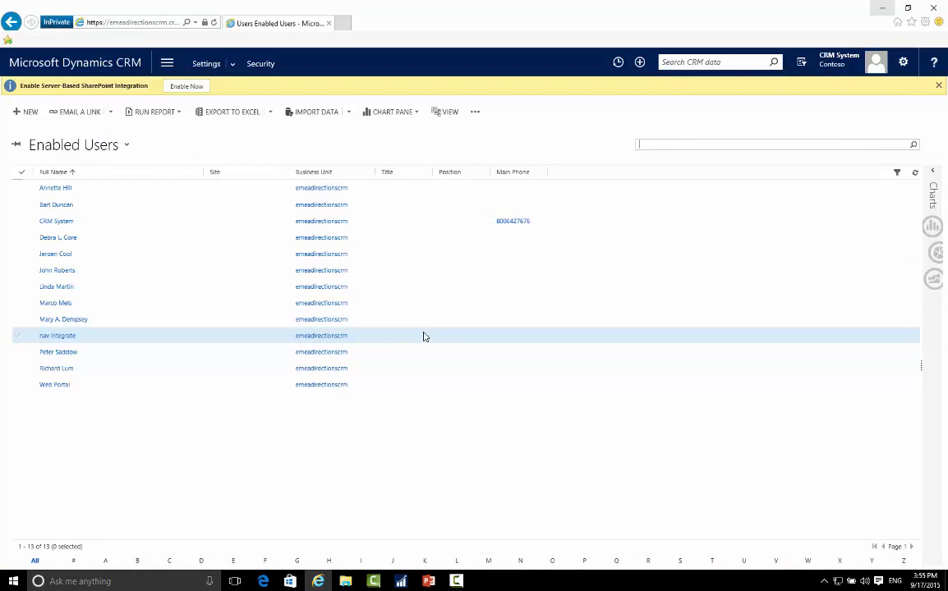
{"action": "left_click", "coordinate": [74, 145]}
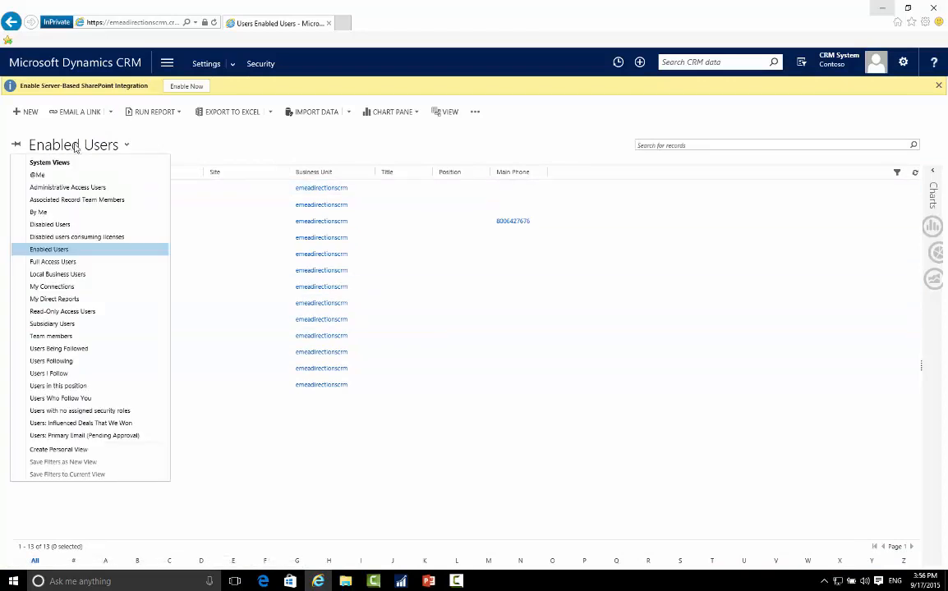
{"action": "left_click", "coordinate": [57, 188]}
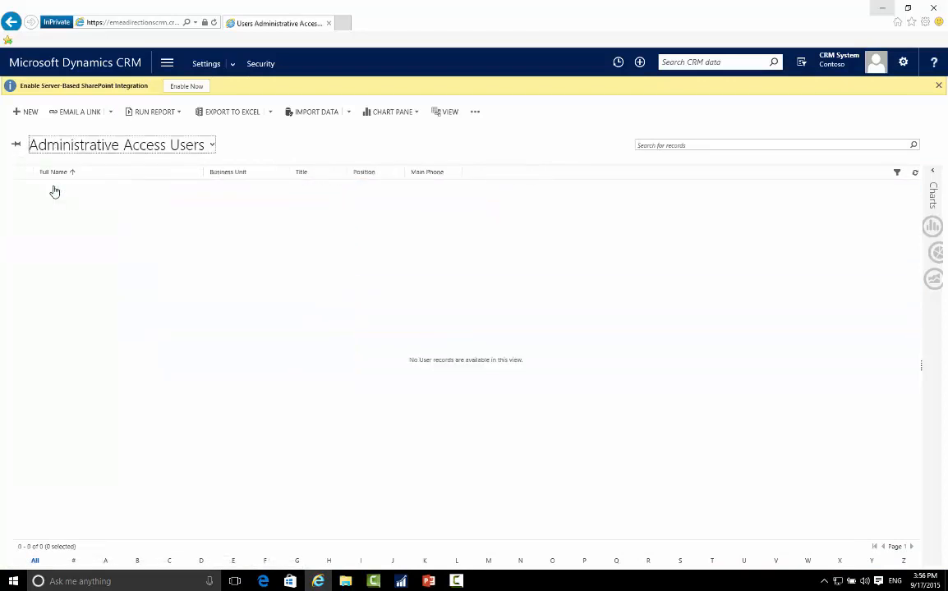
{"action": "left_click", "coordinate": [66, 146]}
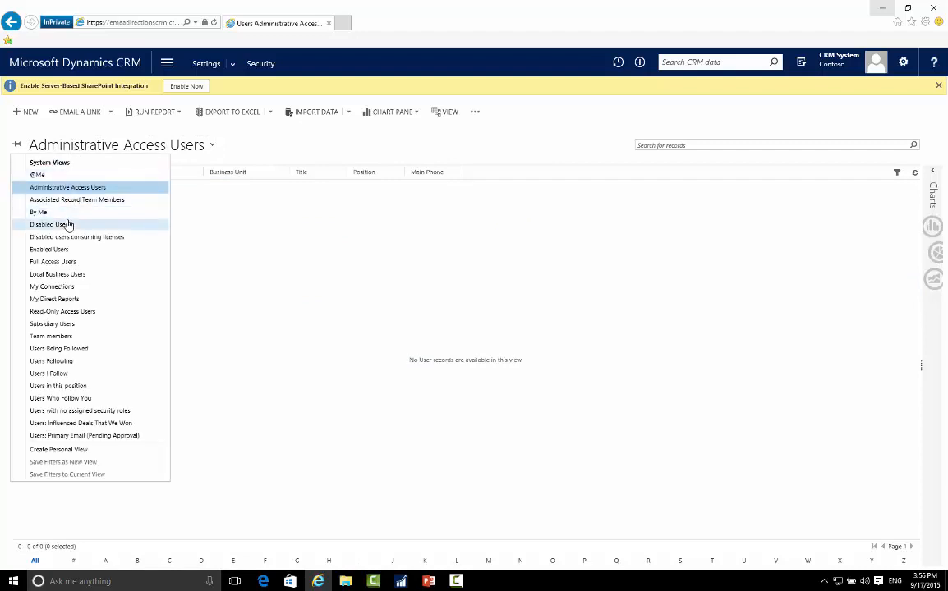
{"action": "left_click", "coordinate": [62, 249]}
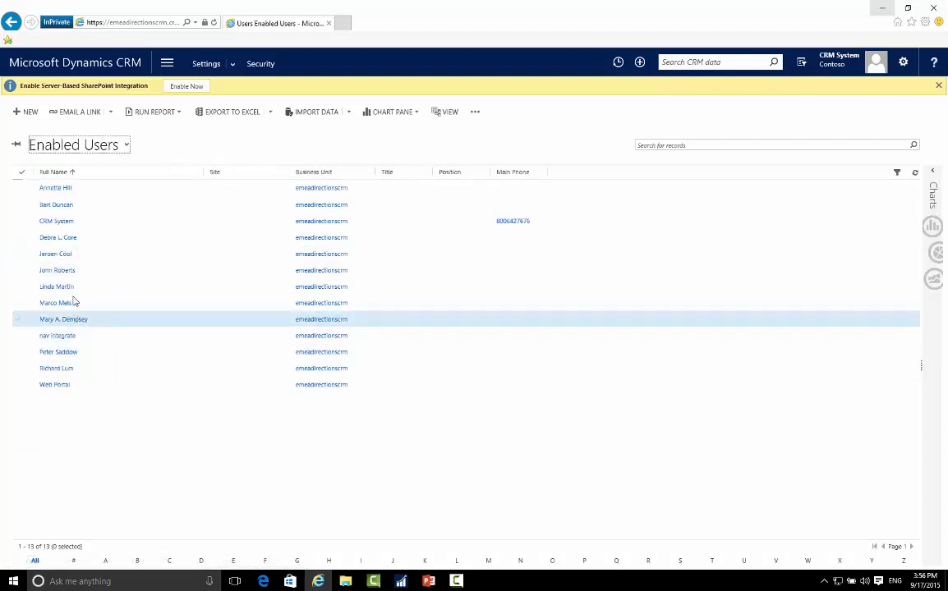
Examine the security roles assigned to the nav integrate user, cancel without changes and return to the user list.
{"action": "left_click", "coordinate": [65, 340]}
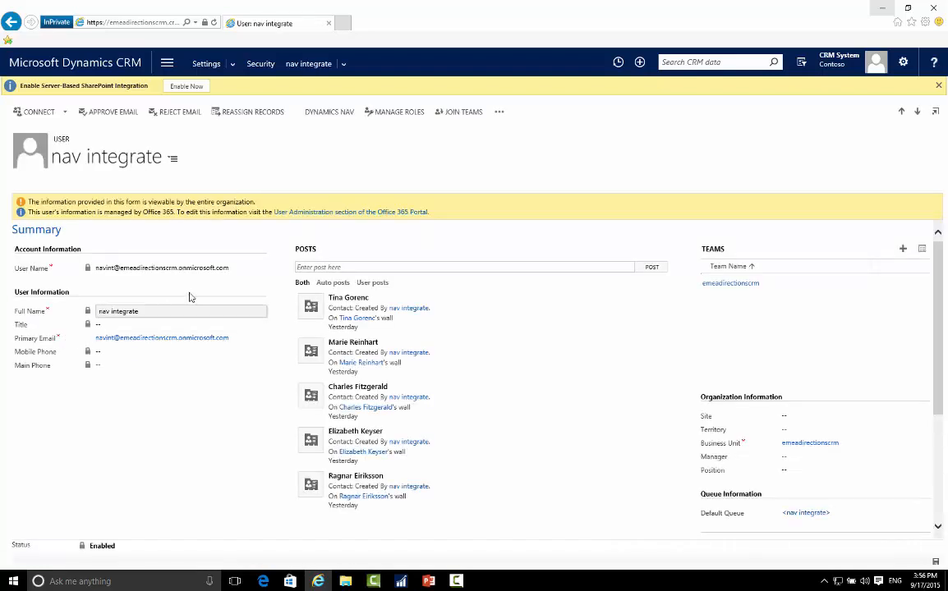
{"action": "left_click", "coordinate": [382, 115]}
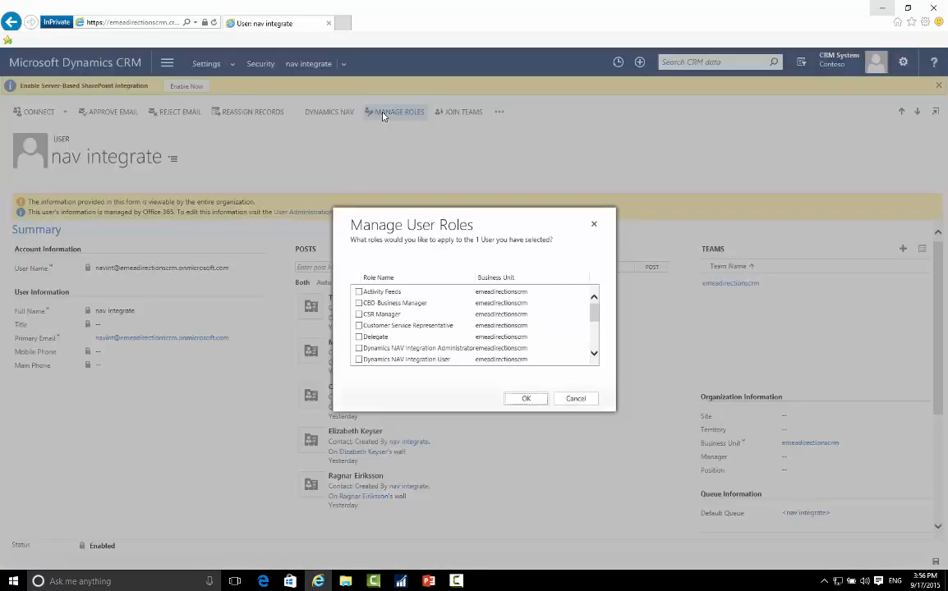
{"action": "left_click_drag", "start_coordinate": [594, 315], "coordinate": [598, 343]}
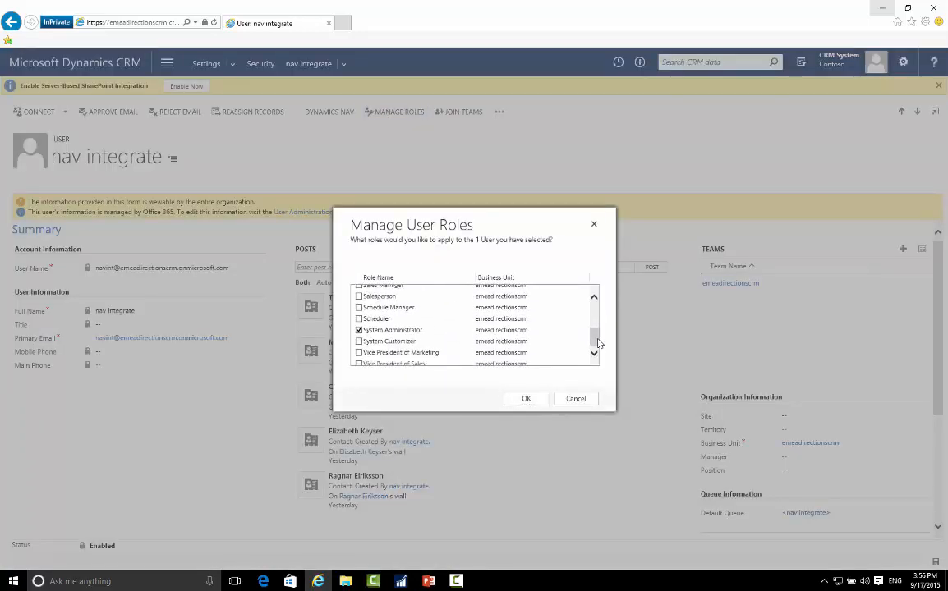
{"action": "left_click", "coordinate": [580, 400]}
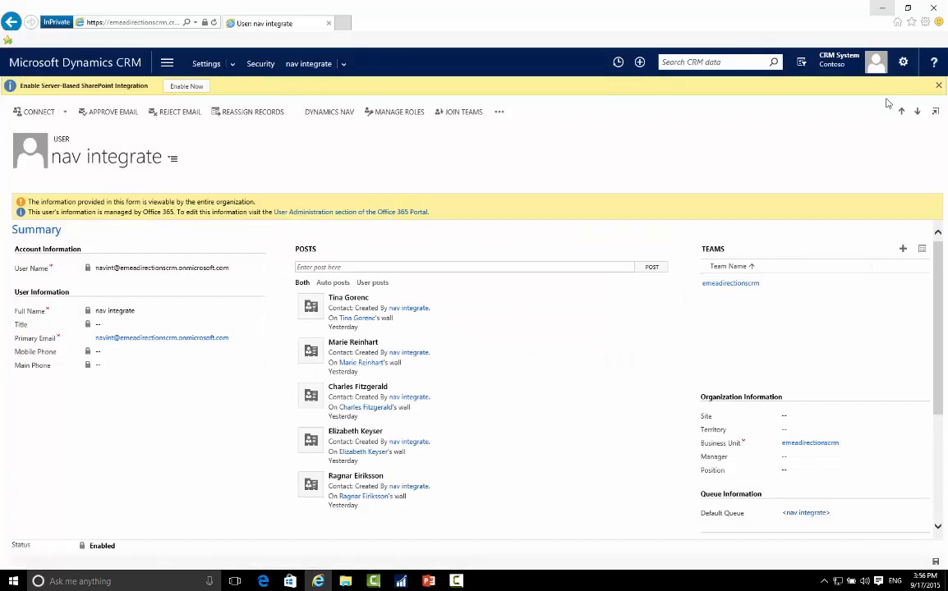
{"action": "left_click", "coordinate": [258, 63]}
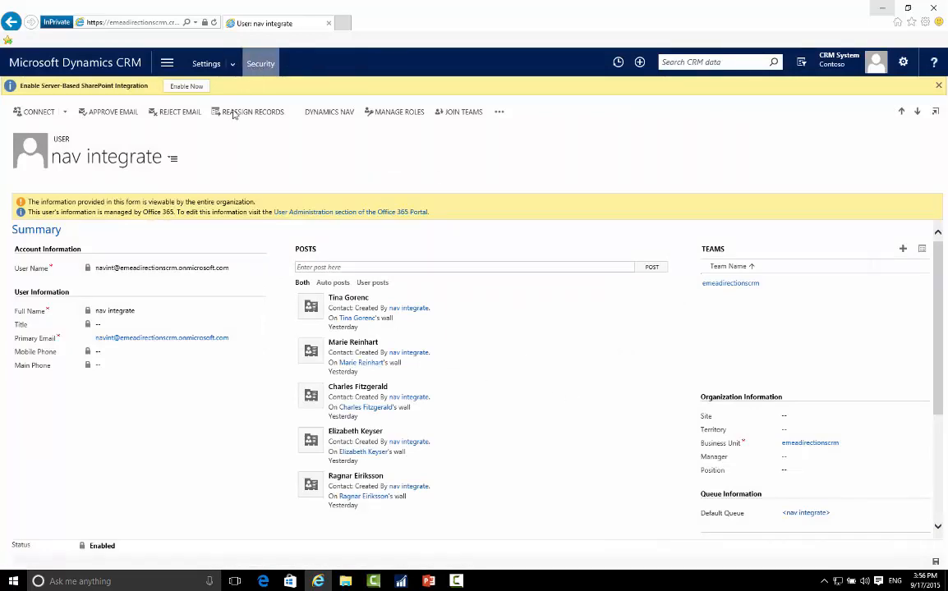
{"action": "left_click", "coordinate": [59, 152]}
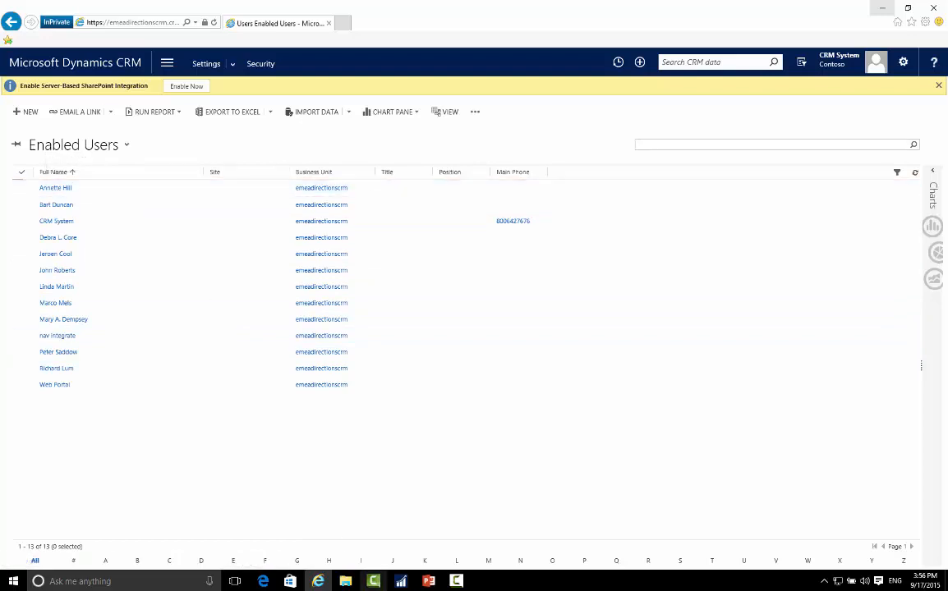
Switch to the Microsoft Dynamics CRM Connection Setup in Dynamics NAV and highlight the Dynamics CRM URL.
{"action": "mouse_move", "coordinate": [411, 584]}
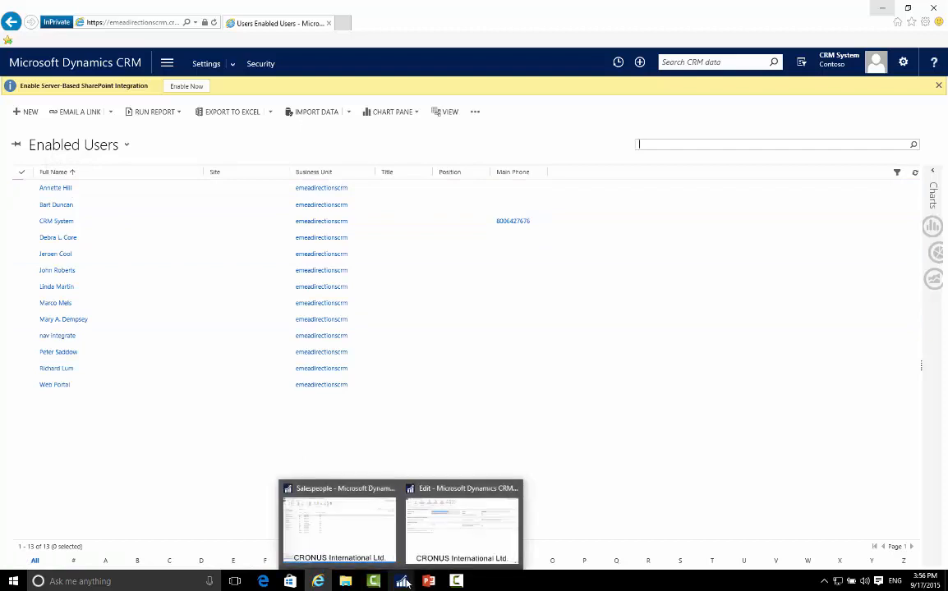
{"action": "mouse_move", "coordinate": [376, 583]}
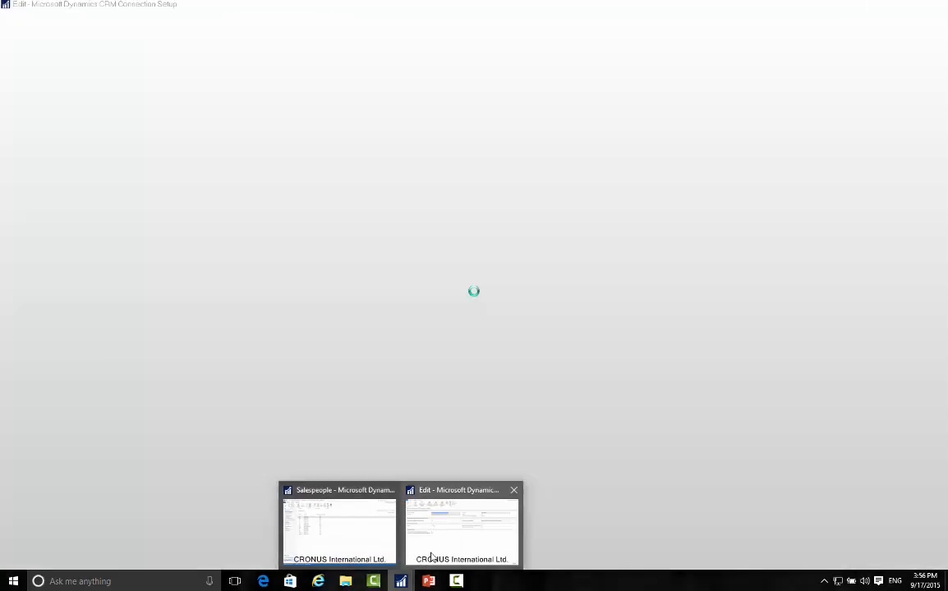
{"action": "left_click", "coordinate": [430, 557]}
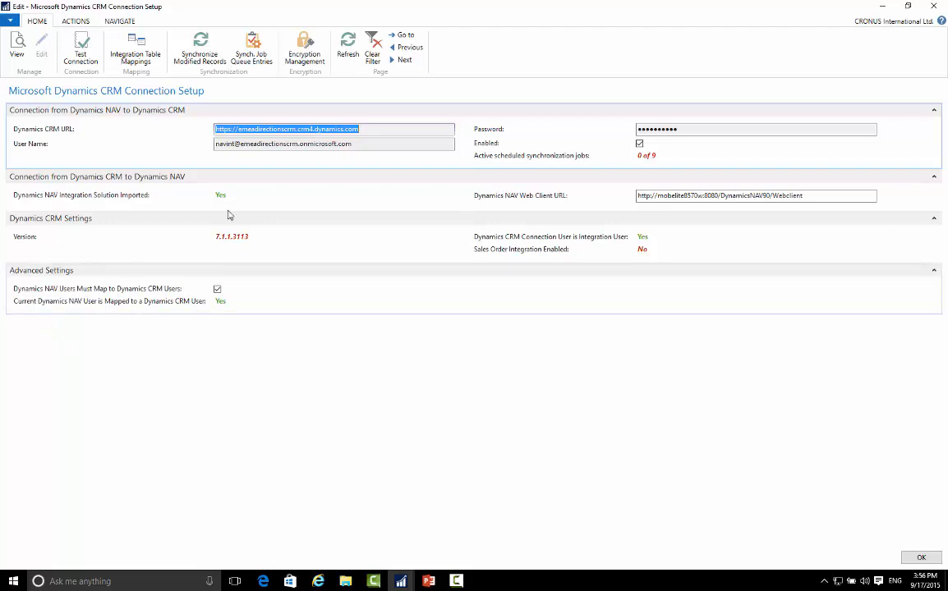
{"action": "left_click", "coordinate": [374, 129]}
{"action": "left_click_drag", "start_coordinate": [375, 129], "coordinate": [154, 122]}
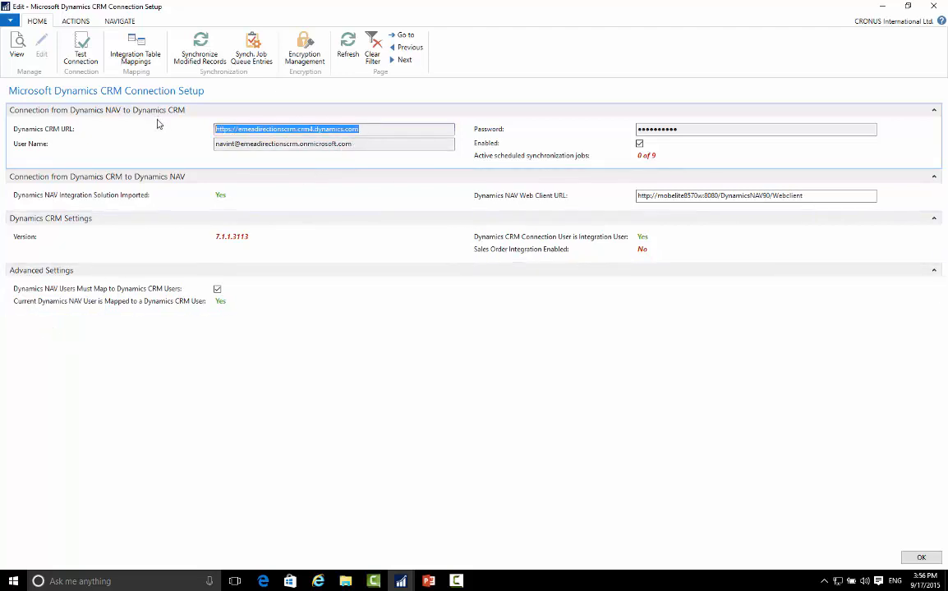
Switch to Internet Explorer and highlight the web address of the Dynamics CRM organization for comparison.
{"action": "left_click", "coordinate": [318, 581]}
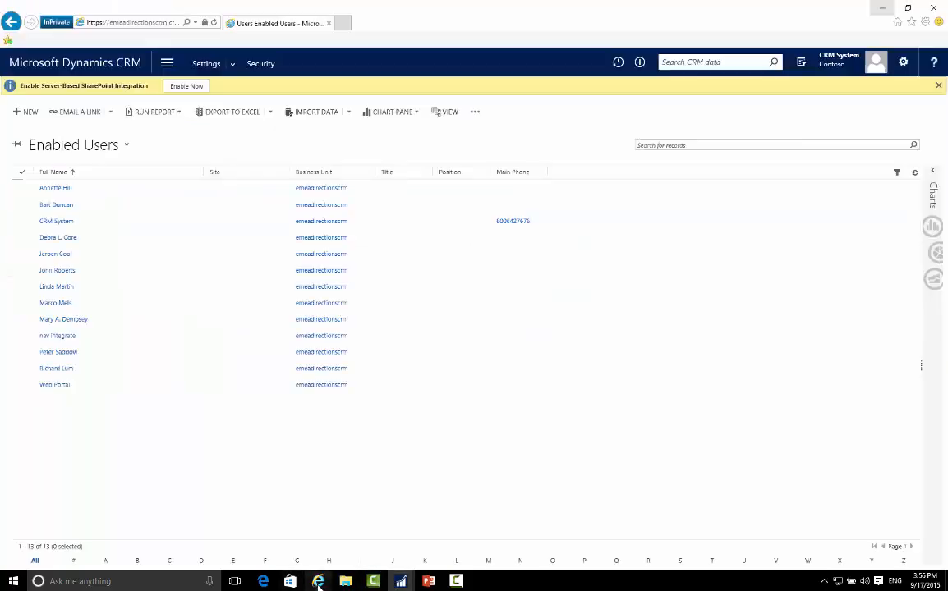
{"action": "left_click", "coordinate": [143, 22]}
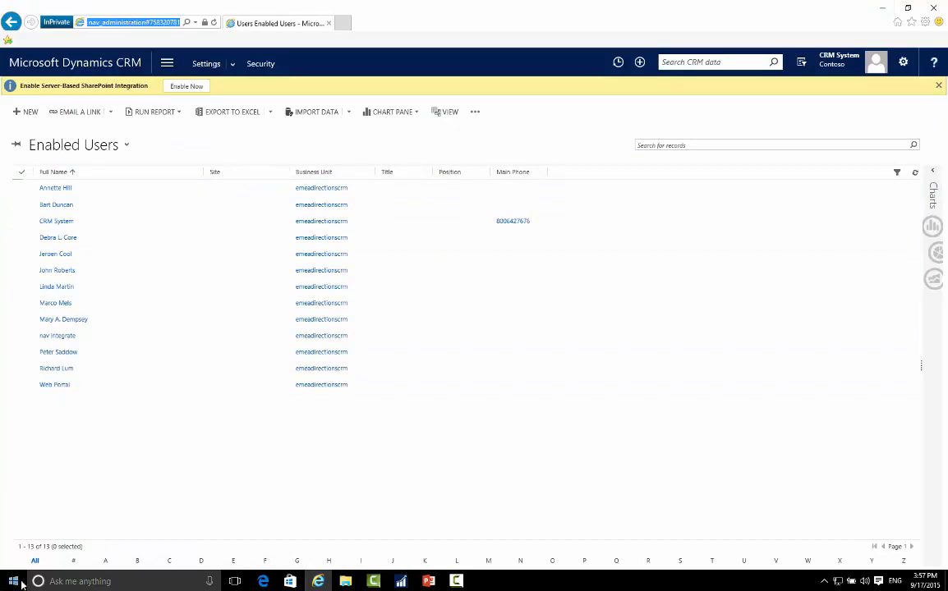
{"action": "left_click", "coordinate": [158, 23]}
{"action": "left_click_drag", "start_coordinate": [158, 23], "coordinate": [5, 17]}
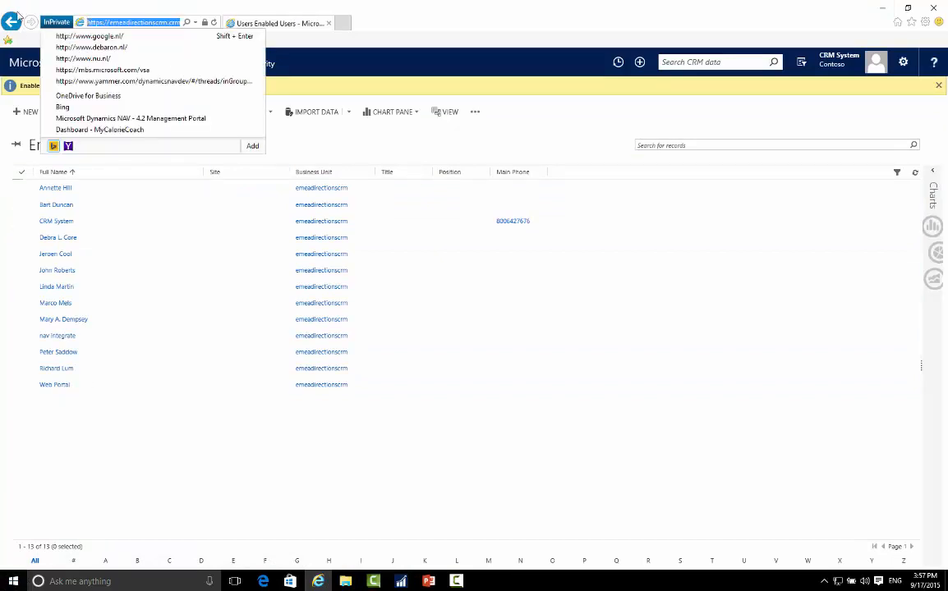
Examine the Dynamics CRM organization's web address up to the end of its domain, keeping the address intact.
{"action": "left_click", "coordinate": [122, 23]}
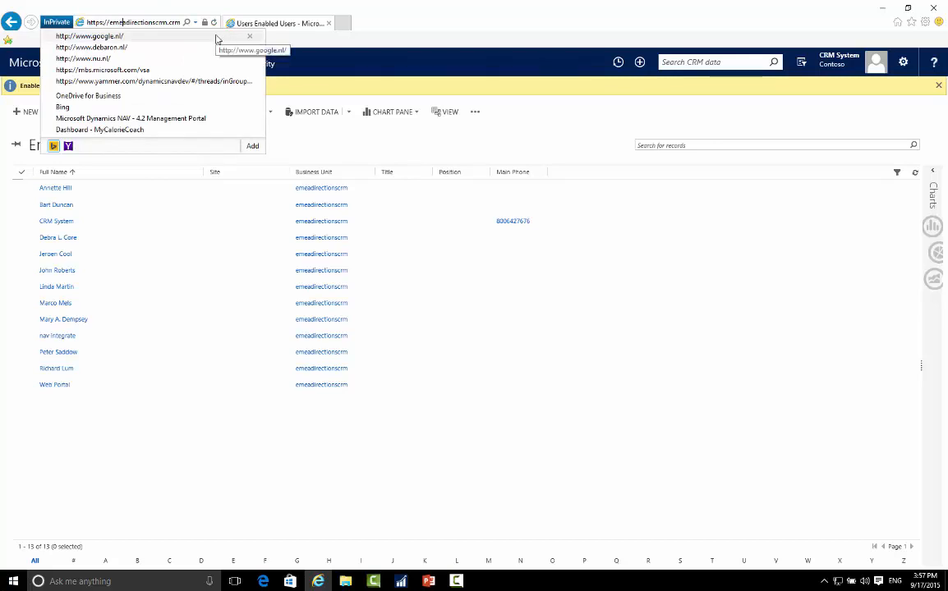
{"action": "key", "text": "Right"}
{"action": "key", "text": "Right"}
{"action": "key", "text": "Right"}
{"action": "key", "text": "Right"}
{"action": "key", "text": "Right"}
{"action": "key", "text": "Right"}
{"action": "key", "text": "Right"}
{"action": "key", "text": "Right"}
{"action": "key", "text": "Right"}
{"action": "key", "text": "Right"}
{"action": "key", "text": "Right"}
{"action": "key", "text": "Right"}
{"action": "key", "text": "Right"}
{"action": "key", "text": "Right"}
{"action": "key", "text": "Right"}
{"action": "key", "text": "Right"}
{"action": "key", "text": "Right"}
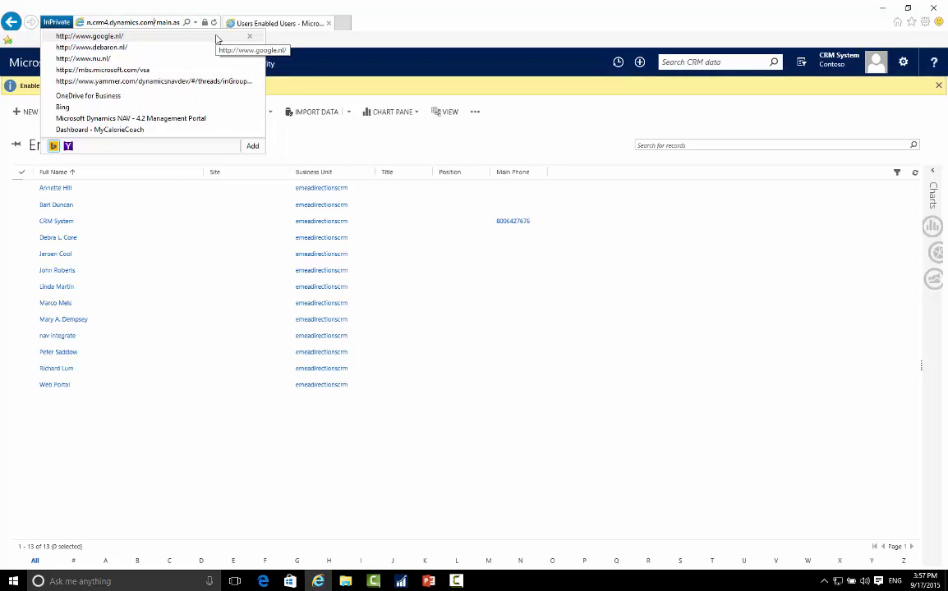
{"action": "key", "text": "BackSpace"}
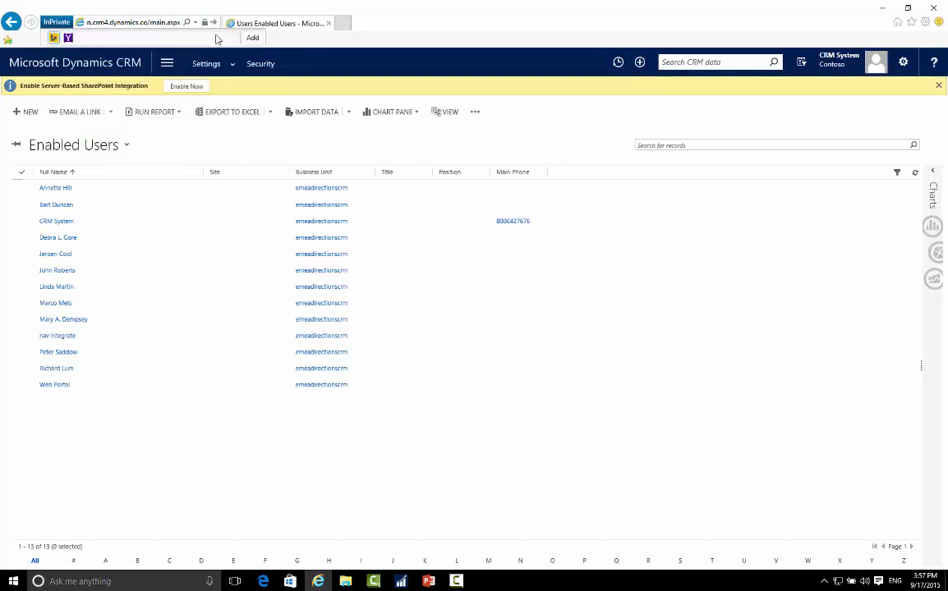
{"action": "type", "text": "m"}
{"action": "left_click", "coordinate": [153, 18]}
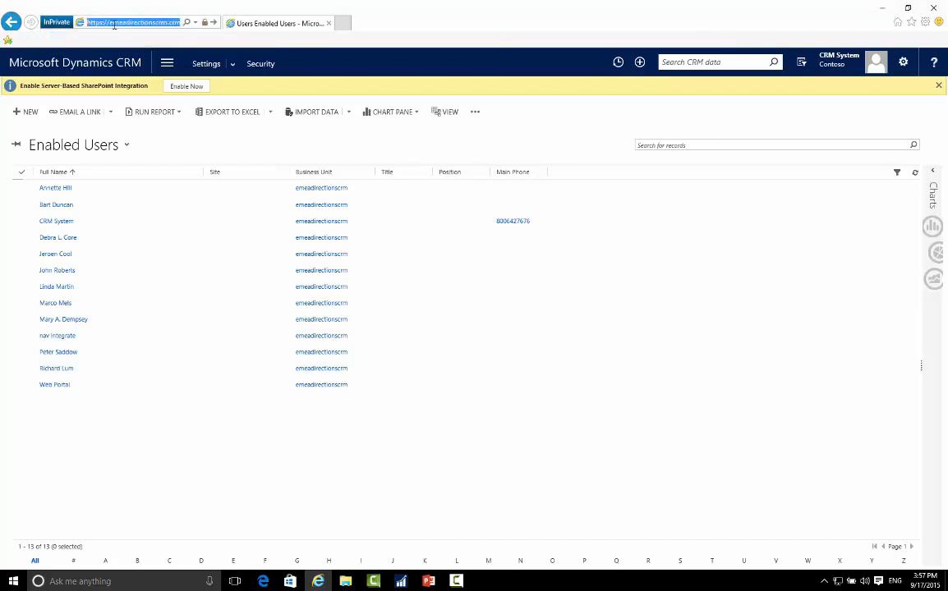
Return to the Dynamics NAV connection setup, highlight the User Name and check the current NAV user's mapping to a CRM user.
{"action": "left_click", "coordinate": [881, 7]}
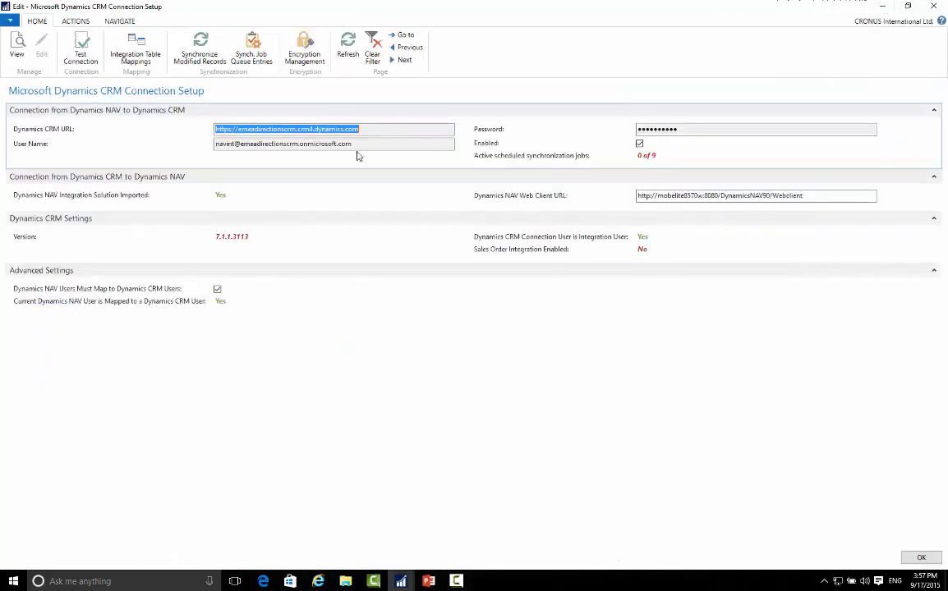
{"action": "key", "text": "Tab"}
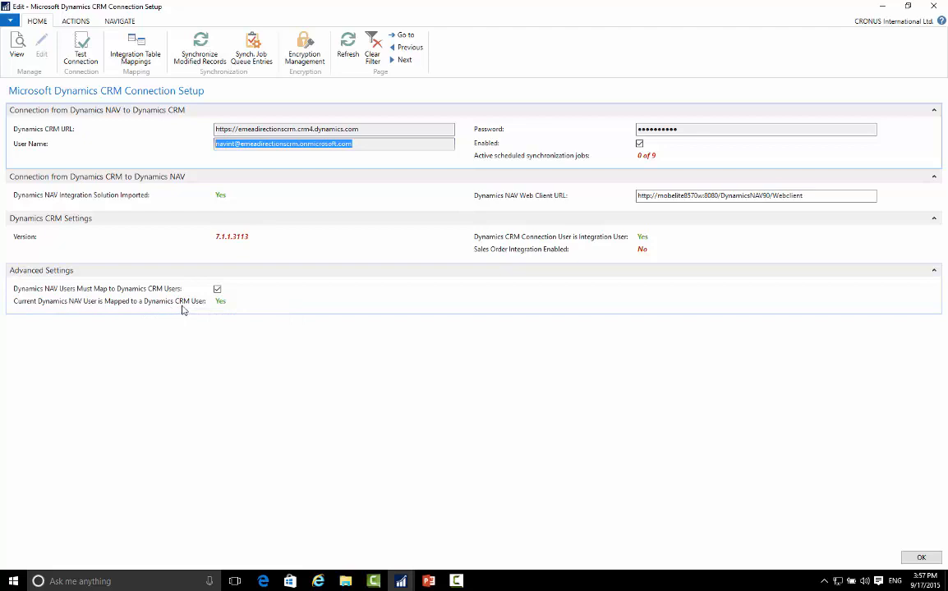
{"action": "left_click", "coordinate": [220, 302]}
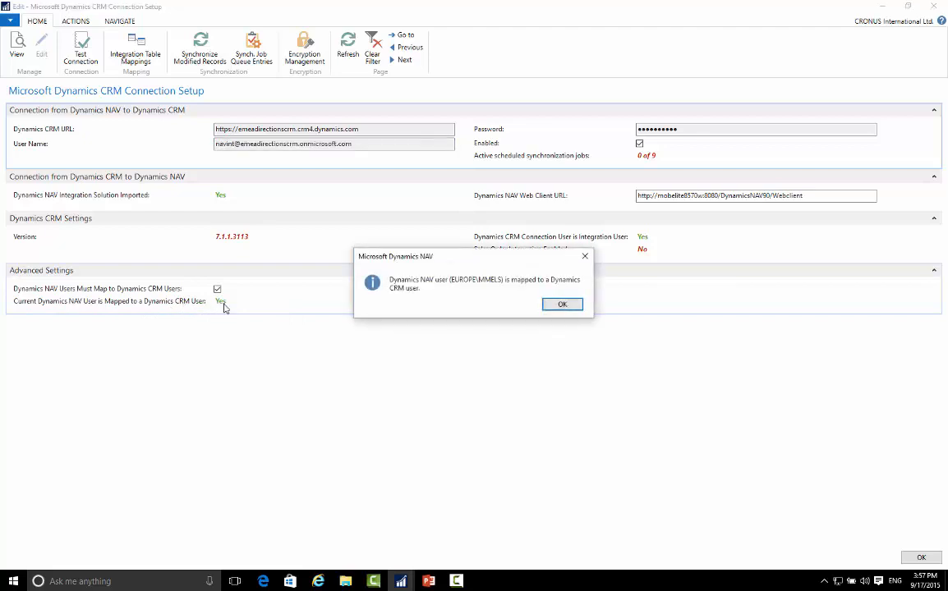
{"action": "left_click", "coordinate": [561, 306]}
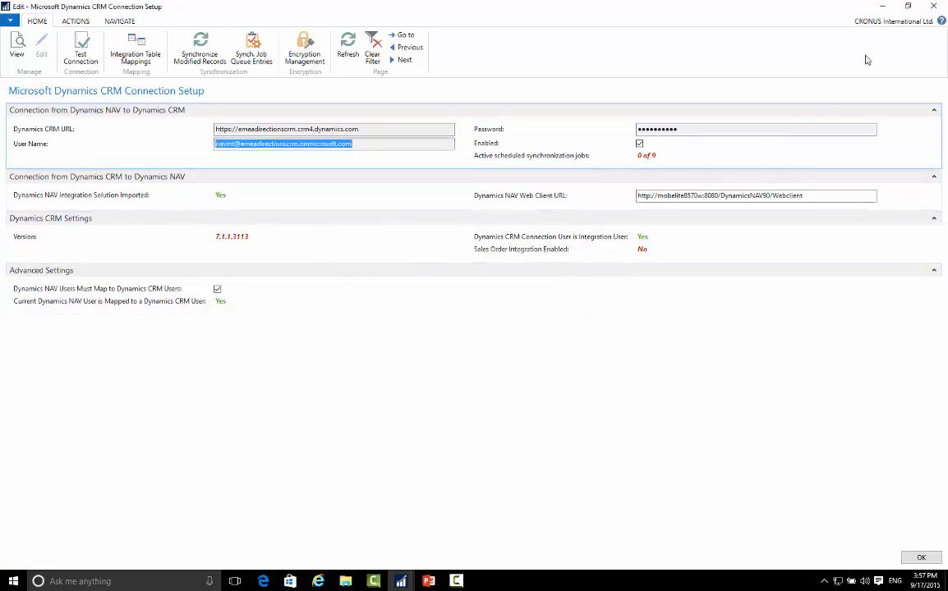
Switch to the main Dynamics NAV window, search for "users" and open the Users list under IT Administration.
{"action": "left_click", "coordinate": [884, 6]}
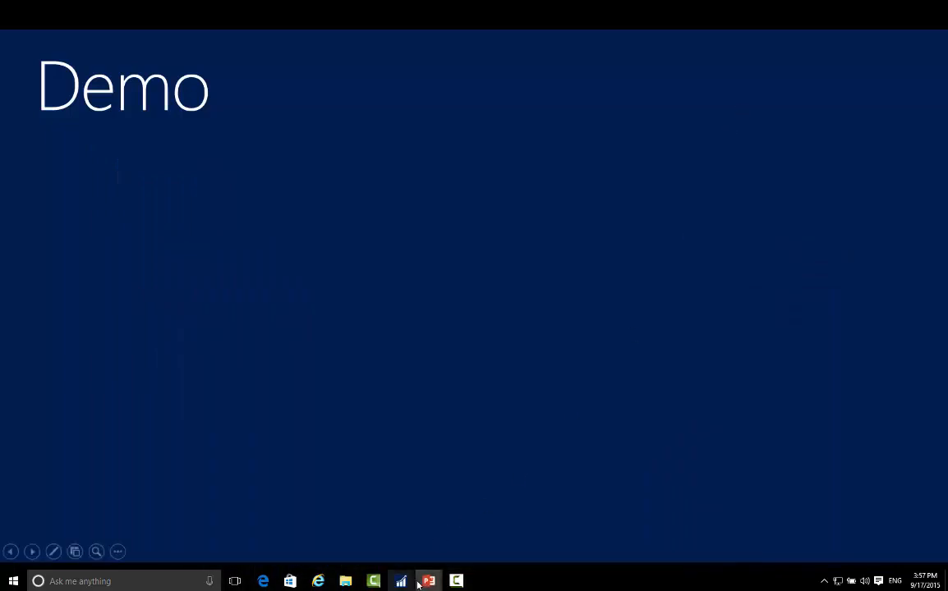
{"action": "mouse_move", "coordinate": [403, 583]}
{"action": "left_click", "coordinate": [364, 543]}
{"action": "left_click", "coordinate": [828, 23]}
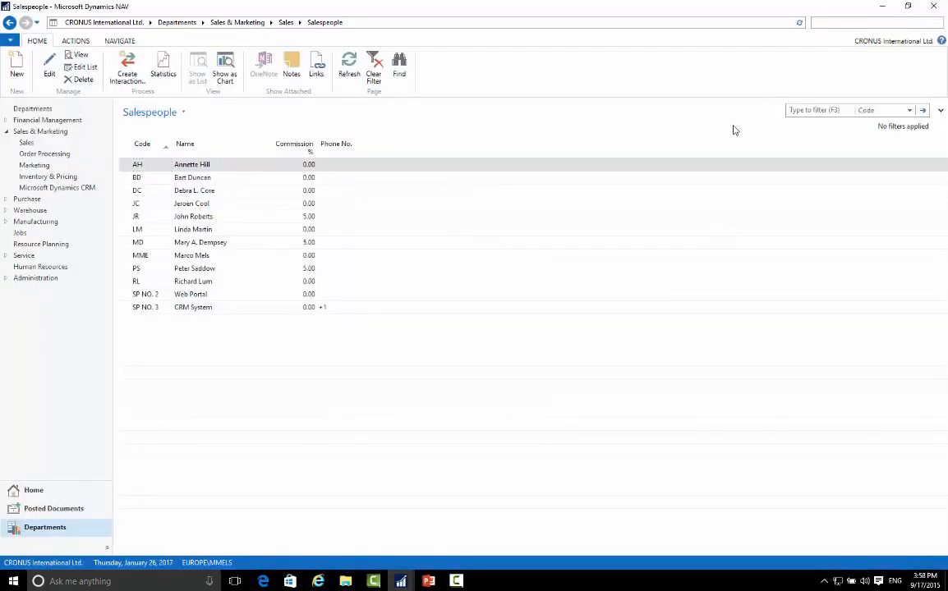
{"action": "type", "text": "users"}
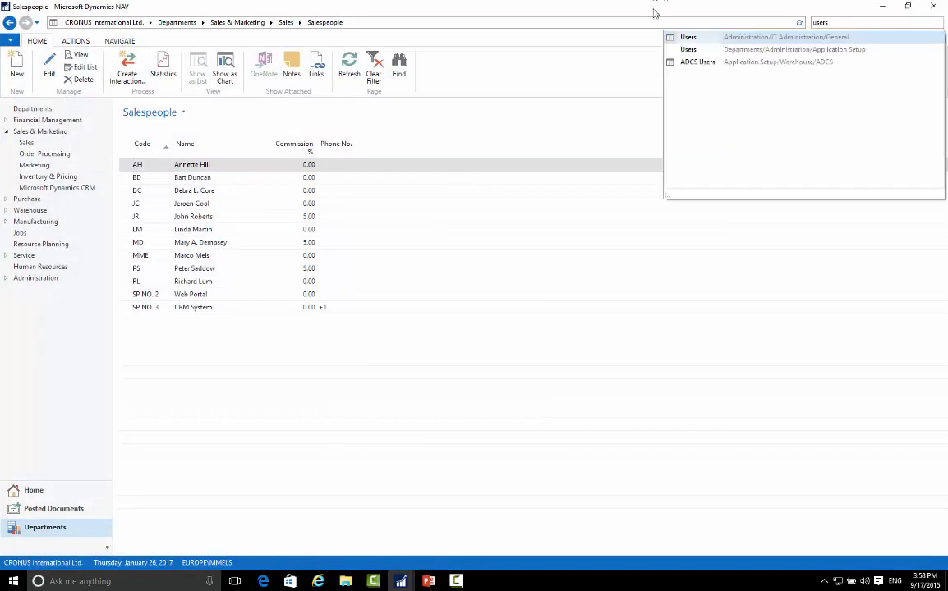
{"action": "left_click", "coordinate": [690, 38]}
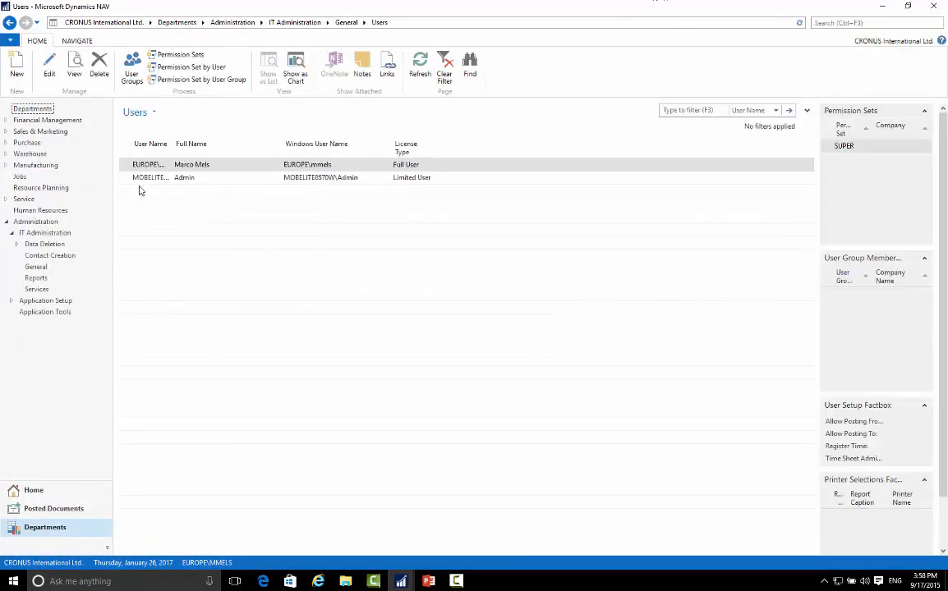
Open the full-license user's card, highlight the account part of the Office 365 authentication email and close the card.
{"action": "left_click", "coordinate": [148, 178]}
{"action": "left_click", "coordinate": [150, 164]}
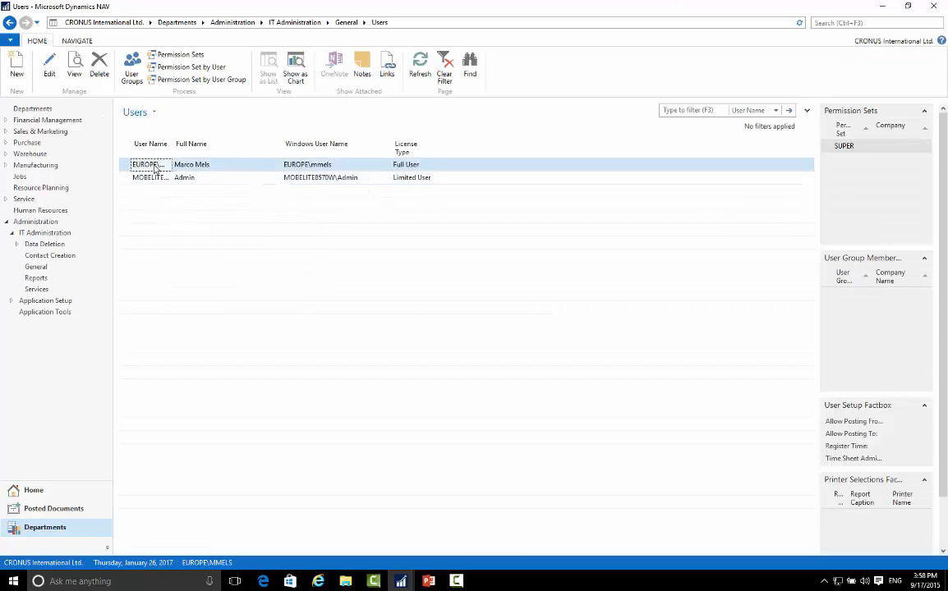
{"action": "double_click", "coordinate": [154, 165]}
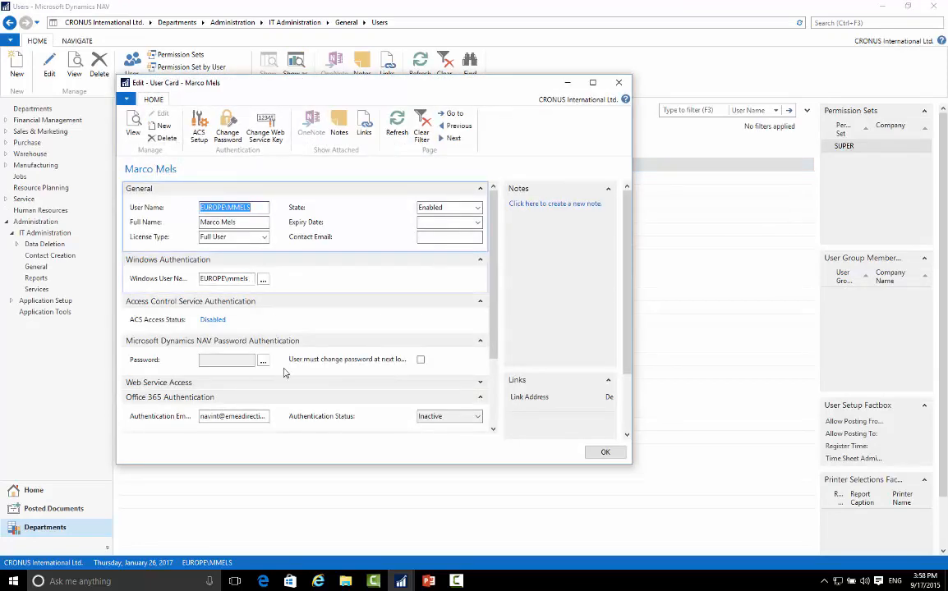
{"action": "left_click", "coordinate": [234, 417]}
{"action": "left_click_drag", "start_coordinate": [200, 418], "coordinate": [180, 414]}
{"action": "left_click_drag", "start_coordinate": [221, 417], "coordinate": [164, 417]}
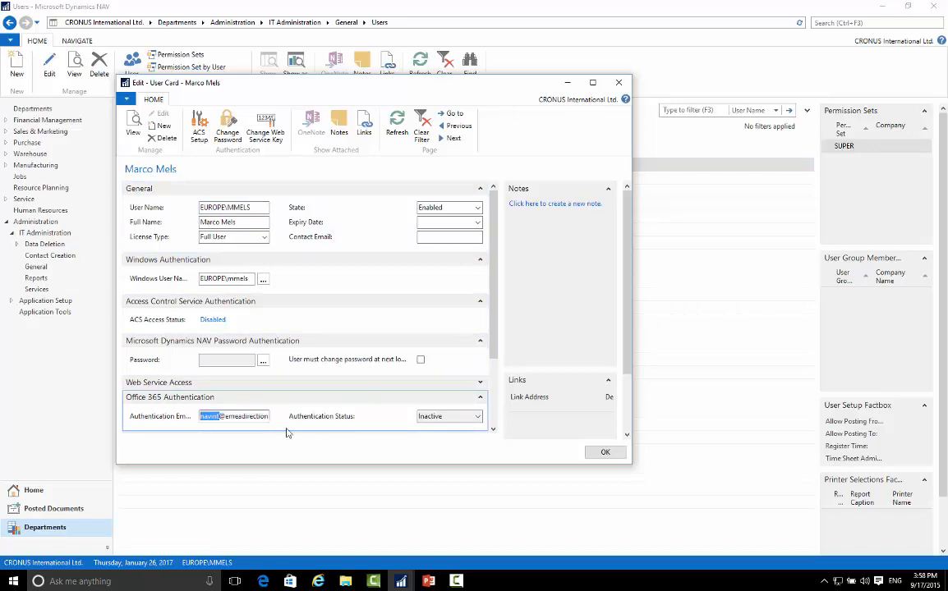
{"action": "left_click", "coordinate": [605, 455]}
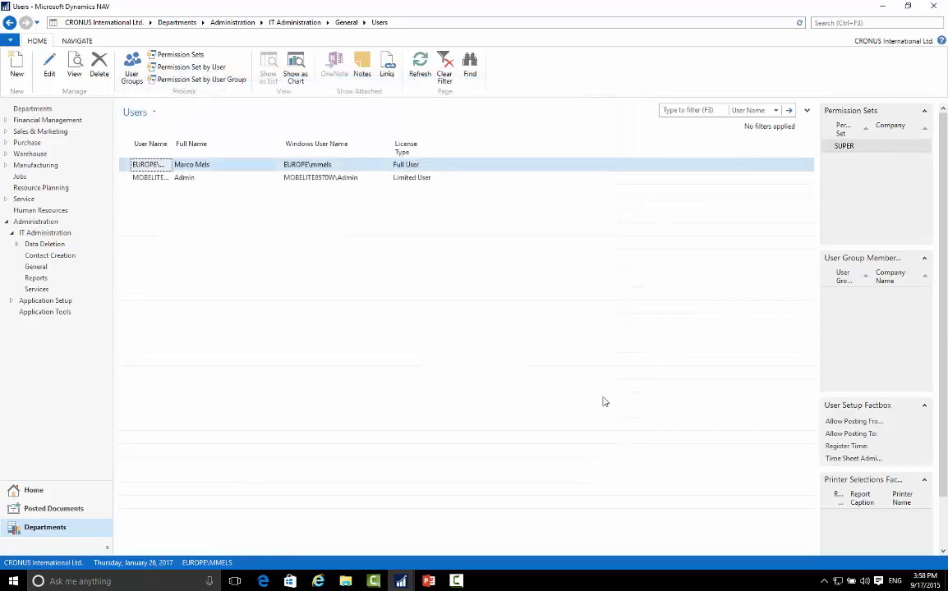
Switch back to the Microsoft Dynamics CRM Connection Setup and recheck whether the current NAV user is mapped to a CRM user.
{"action": "mouse_move", "coordinate": [400, 580]}
{"action": "left_click", "coordinate": [445, 548]}
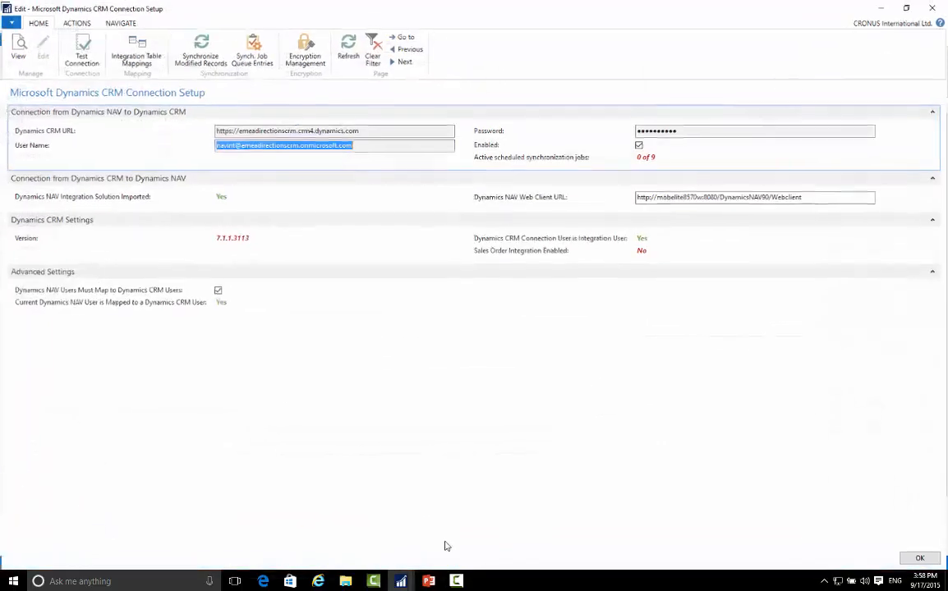
{"action": "left_click", "coordinate": [221, 302]}
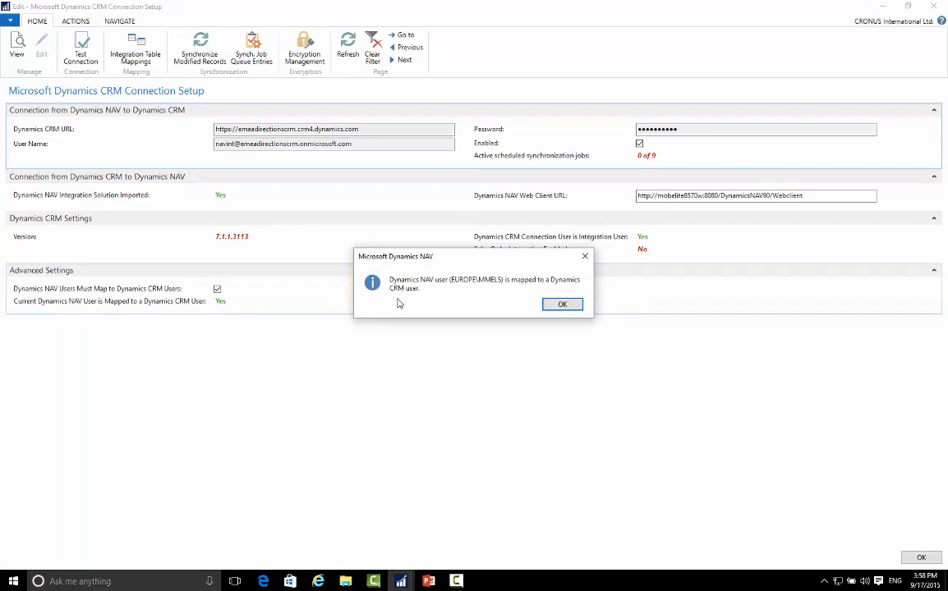
{"action": "key", "text": "Return"}
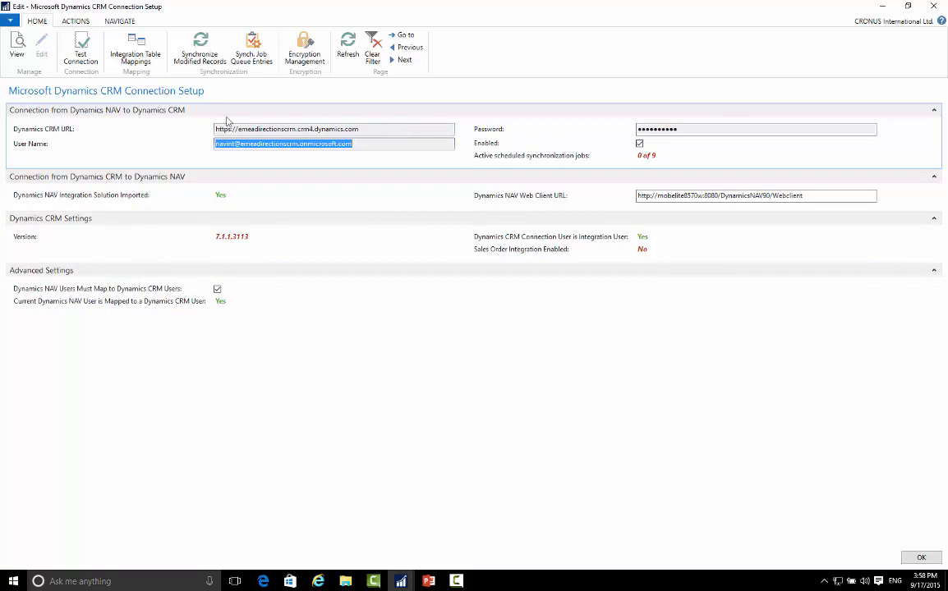
Test the connection to Dynamics CRM and check whether the connection user is set as an integration user.
{"action": "left_click", "coordinate": [81, 47]}
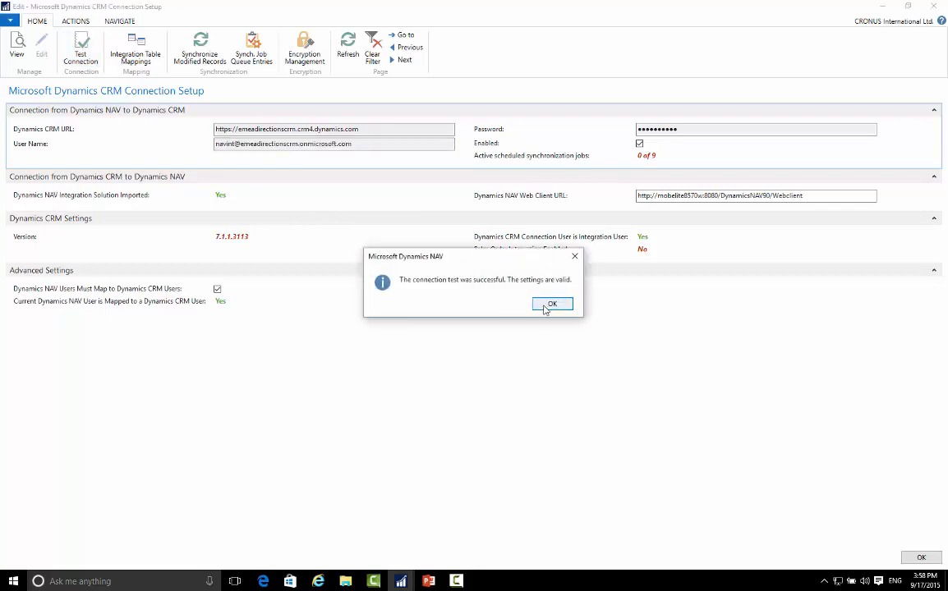
{"action": "left_click", "coordinate": [550, 305]}
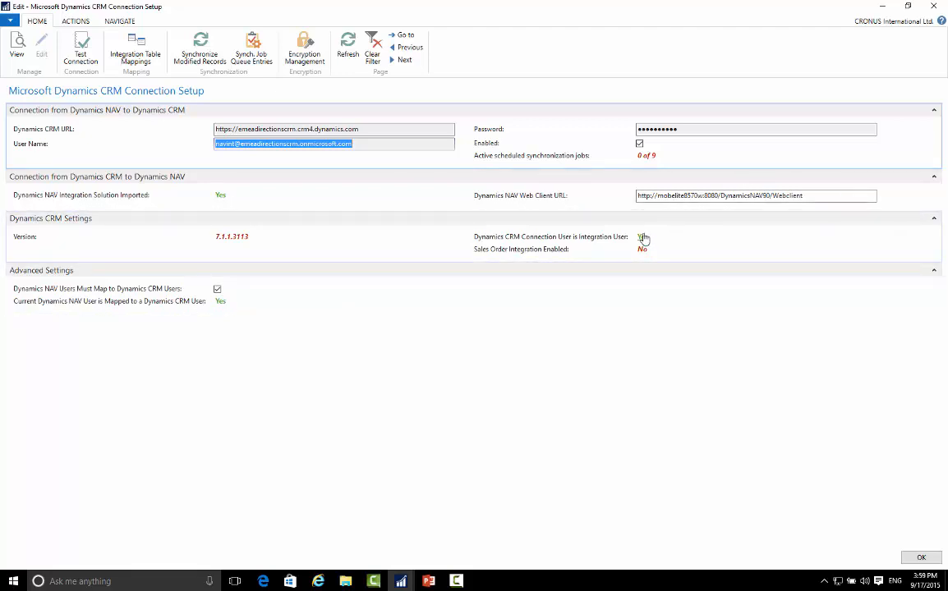
{"action": "left_click", "coordinate": [644, 238]}
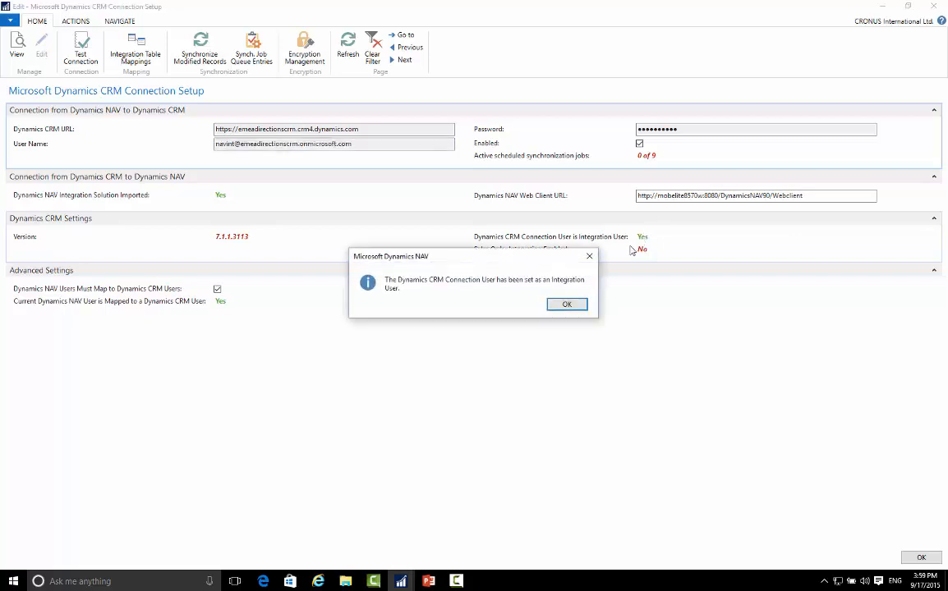
{"action": "left_click", "coordinate": [567, 302]}
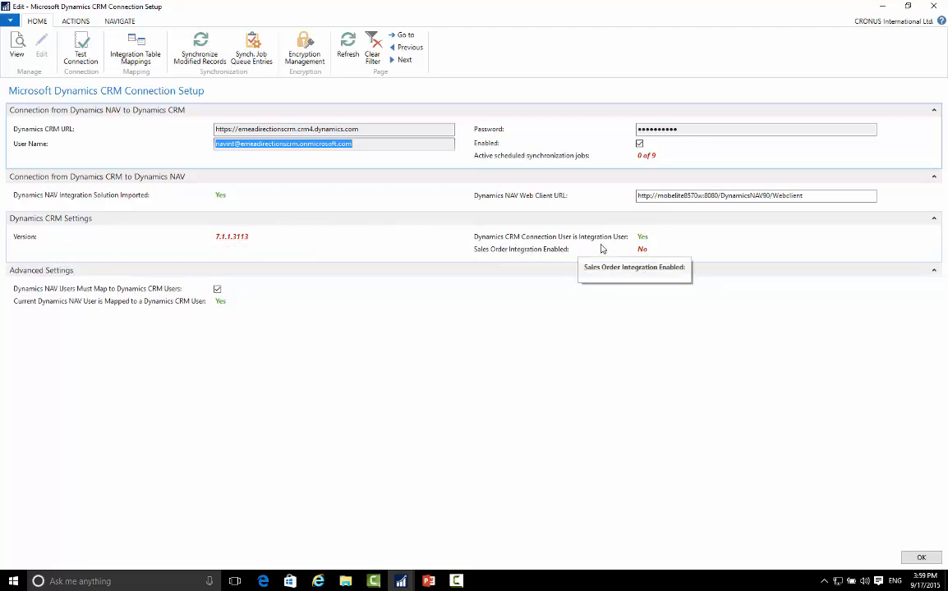
Check the CRM version's support status, compare the version with the About information in Dynamics CRM and return to the setup.
{"action": "left_click", "coordinate": [235, 238]}
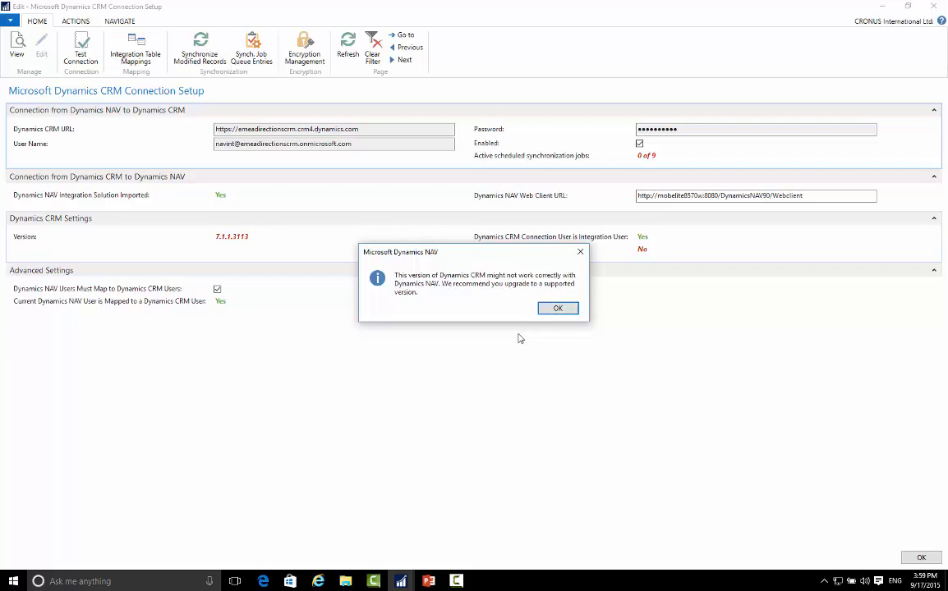
{"action": "left_click", "coordinate": [557, 308]}
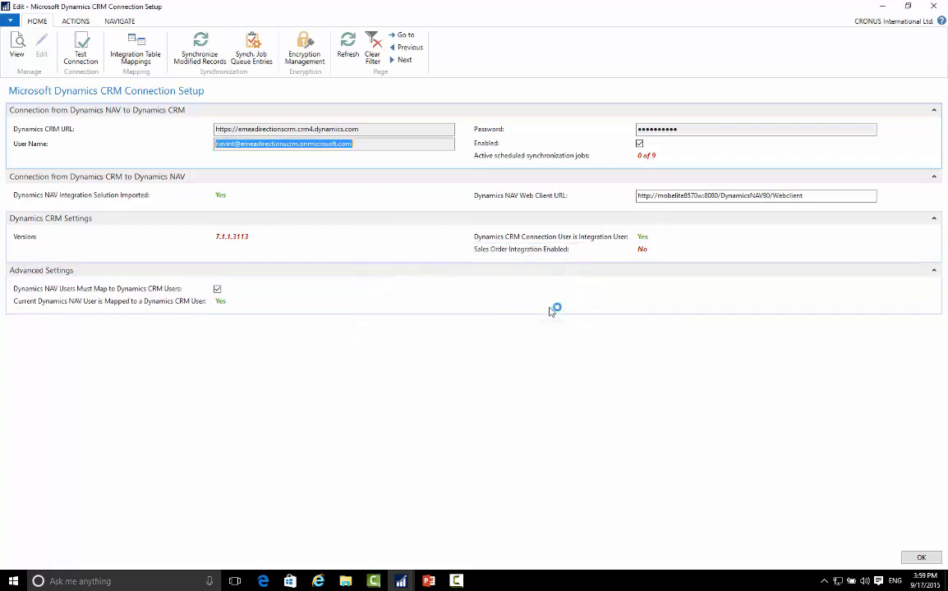
{"action": "left_click", "coordinate": [322, 582]}
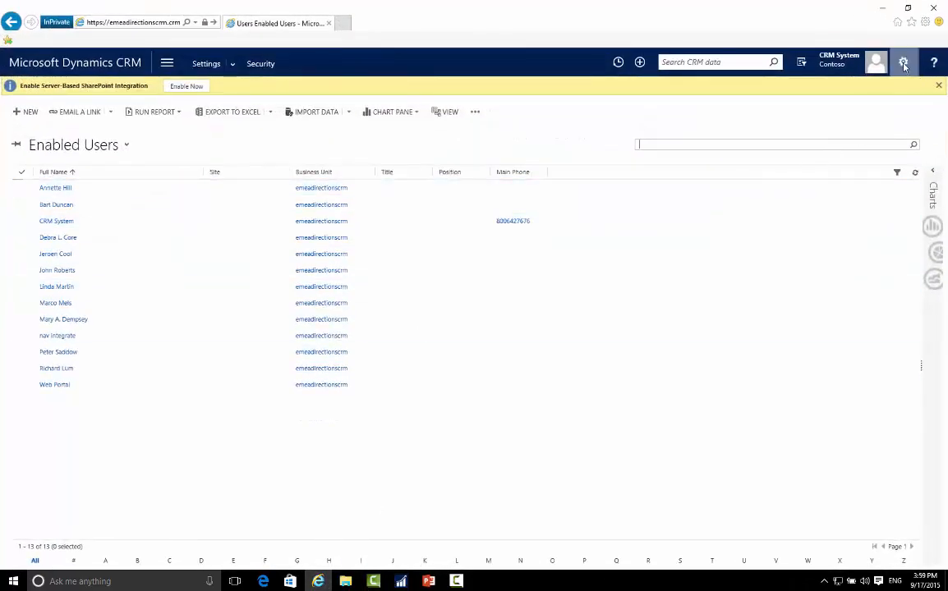
{"action": "left_click", "coordinate": [902, 63]}
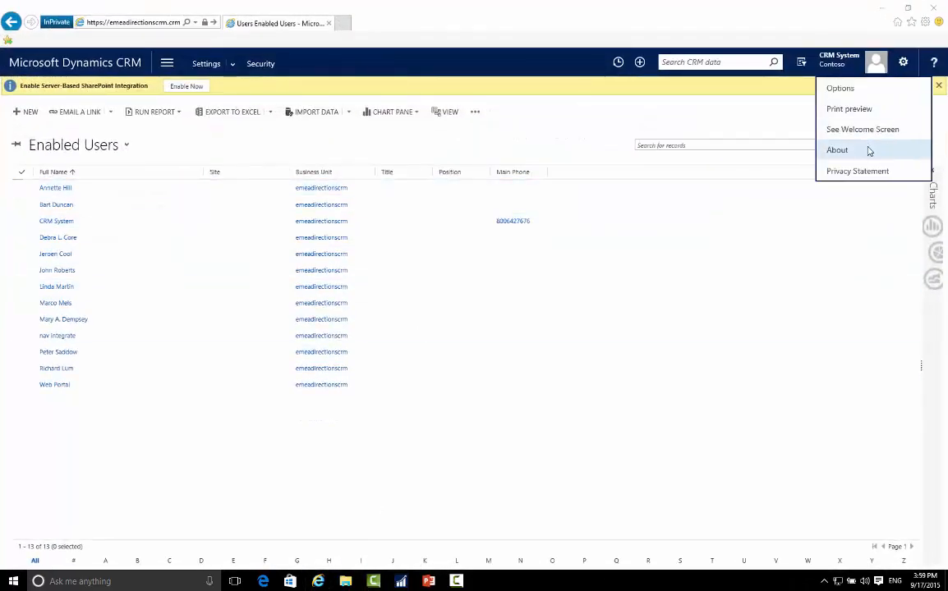
{"action": "left_click", "coordinate": [866, 151]}
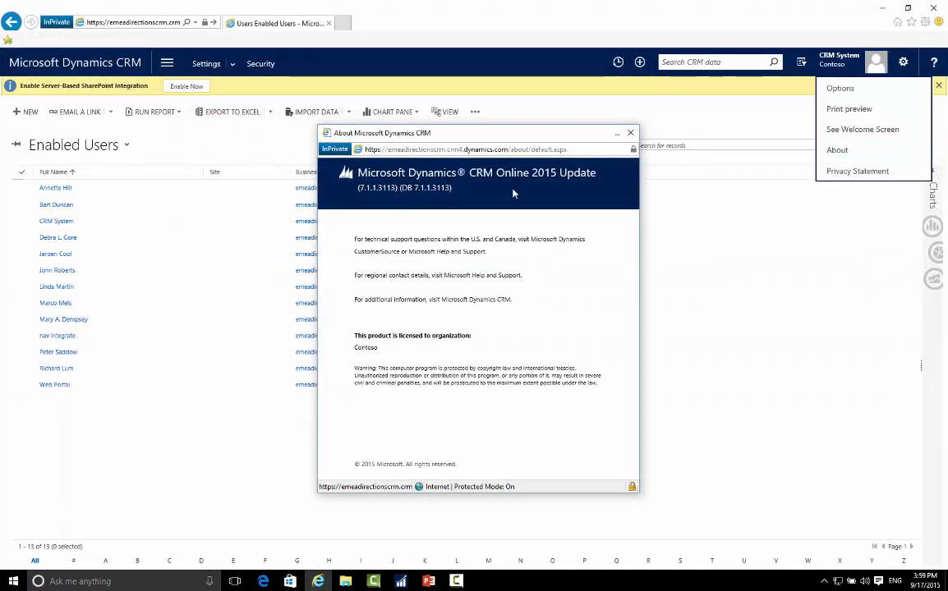
{"action": "left_click", "coordinate": [630, 134]}
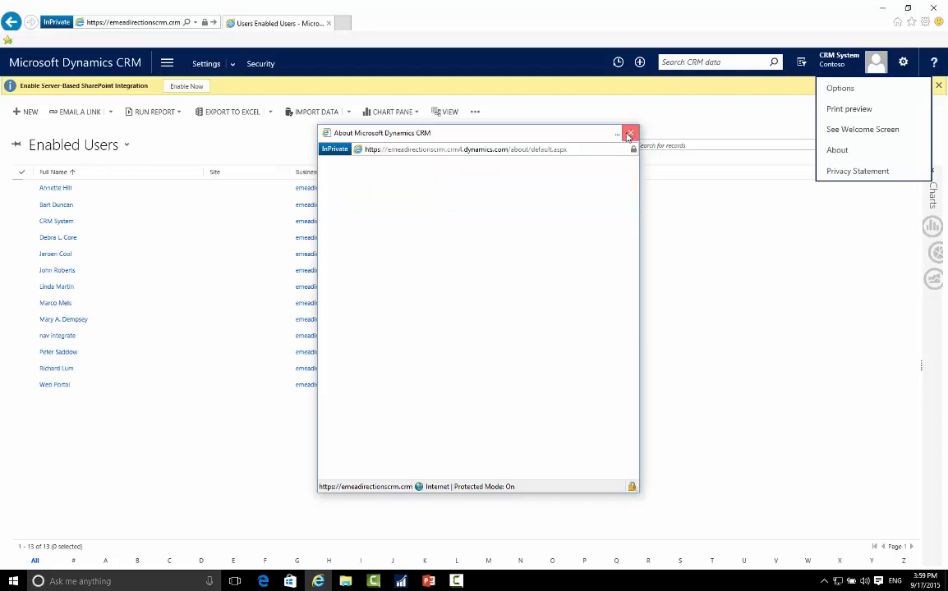
{"action": "left_click", "coordinate": [883, 8]}
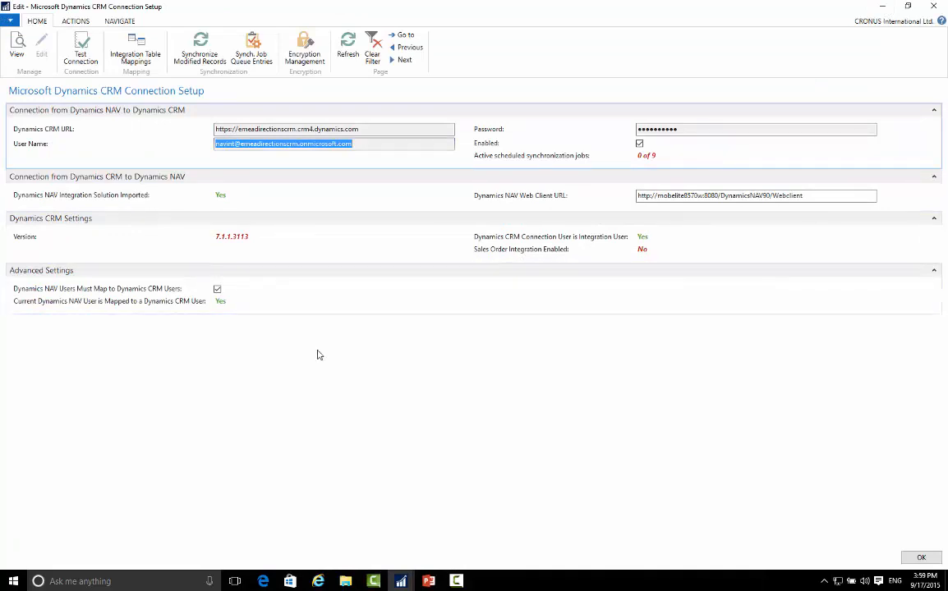
Start Run Full Synchronization to examine its confirmation, and decline to continue.
{"action": "left_click", "coordinate": [79, 20]}
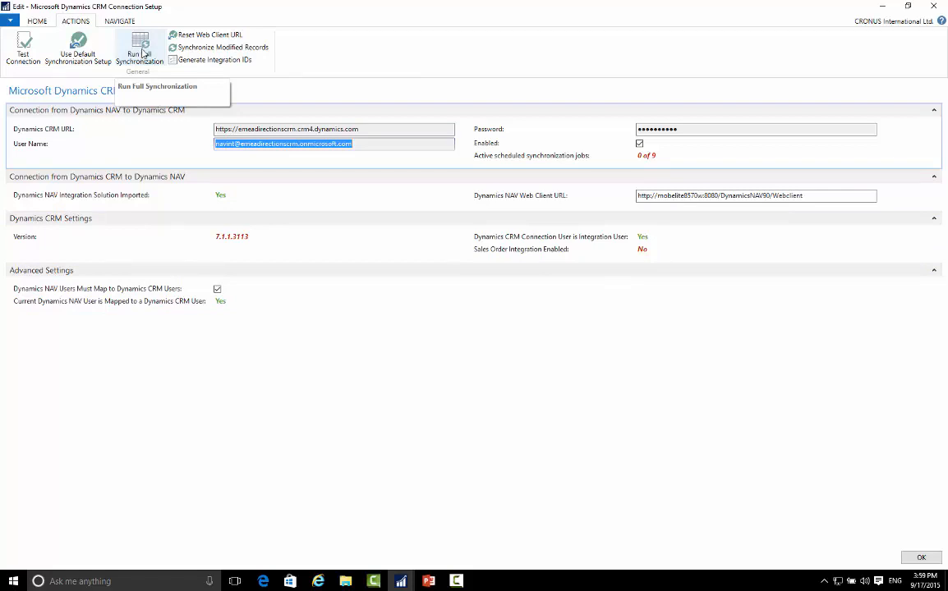
{"action": "left_click", "coordinate": [144, 61]}
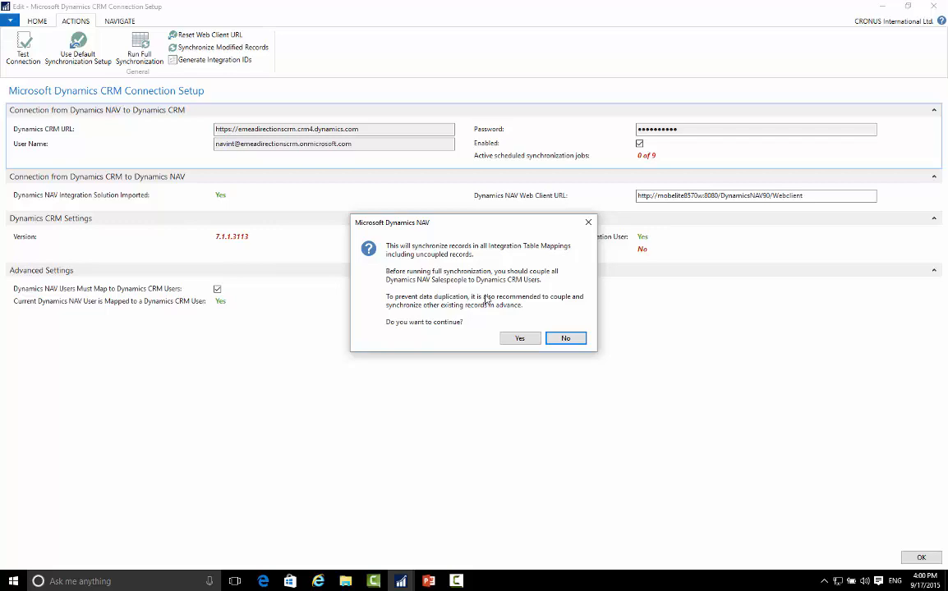
{"action": "left_click", "coordinate": [567, 338]}
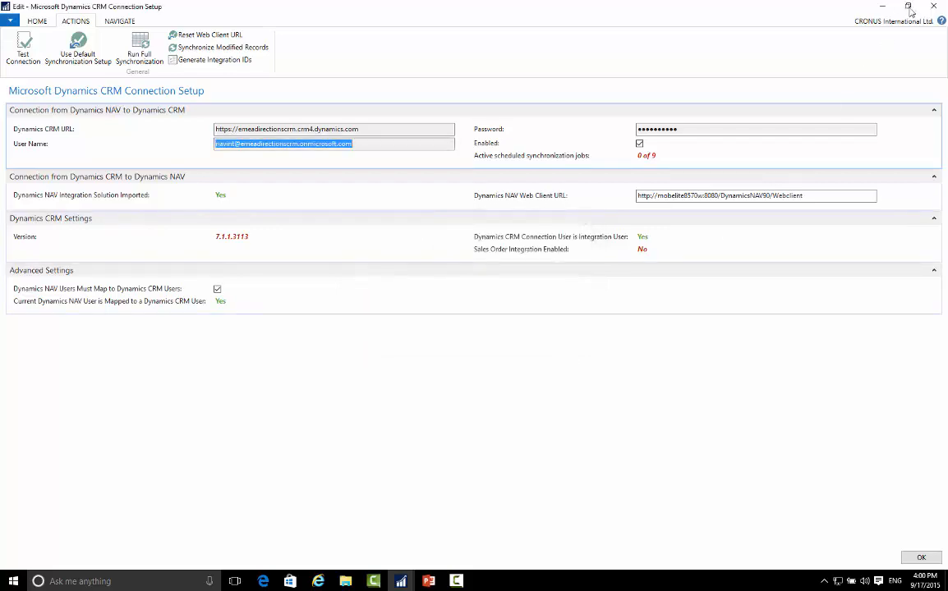
Close the connection setup and open the Sales page of the Sales & Marketing department.
{"action": "left_click", "coordinate": [936, 6]}
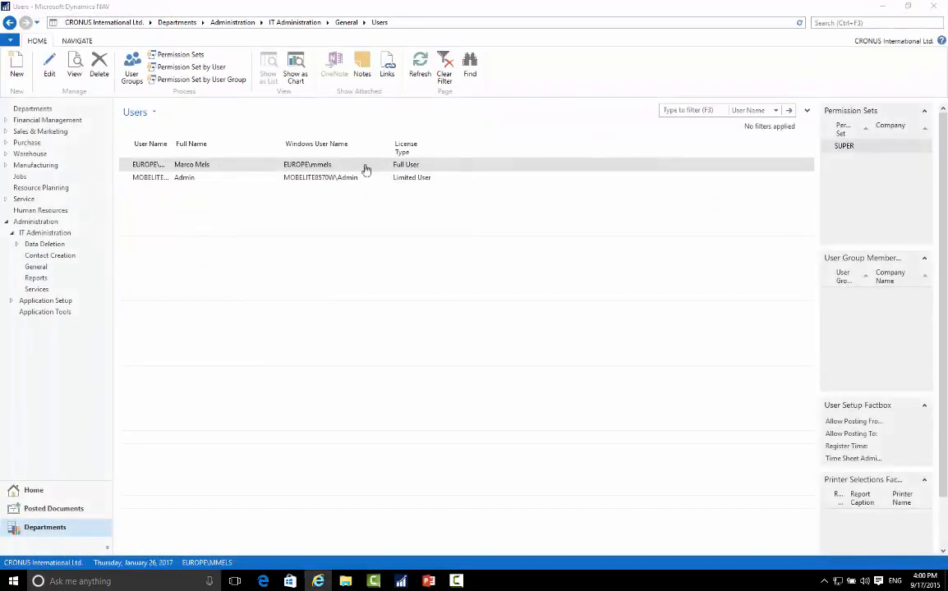
{"action": "left_click", "coordinate": [53, 134]}
{"action": "left_click", "coordinate": [163, 97]}
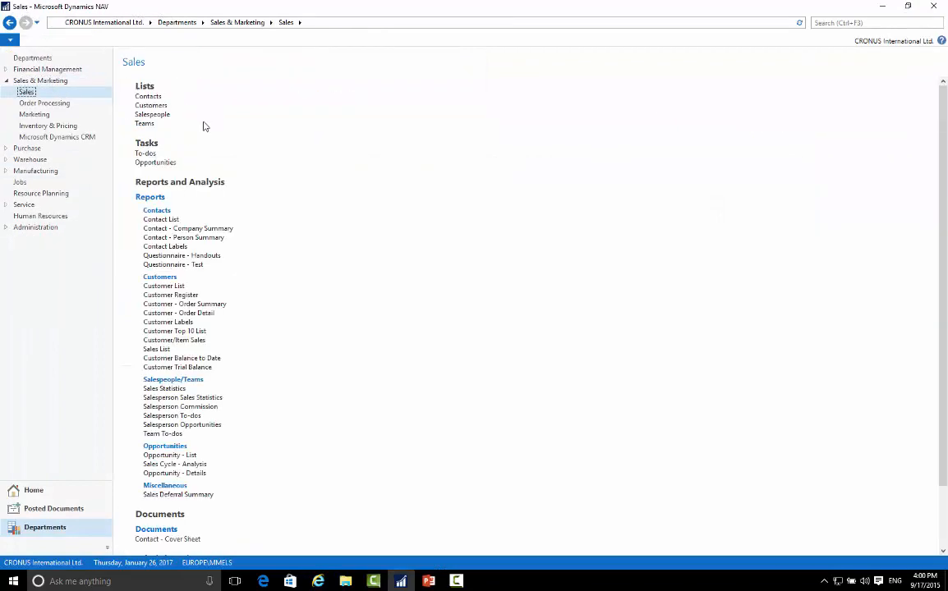
Open the Salespeople list and open the Dynamics CRM coupling setup for salesperson AH.
{"action": "left_click", "coordinate": [149, 114]}
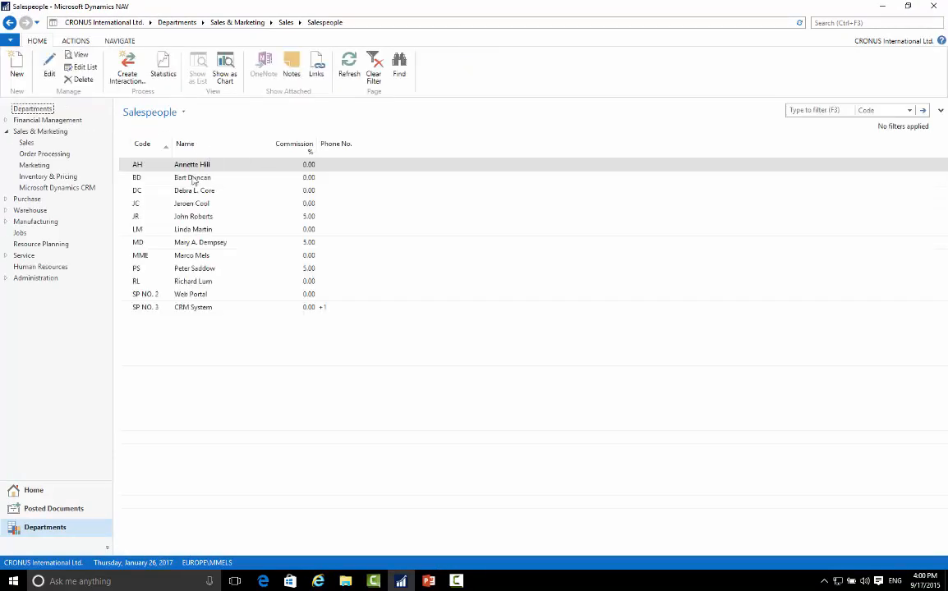
{"action": "left_click", "coordinate": [146, 170]}
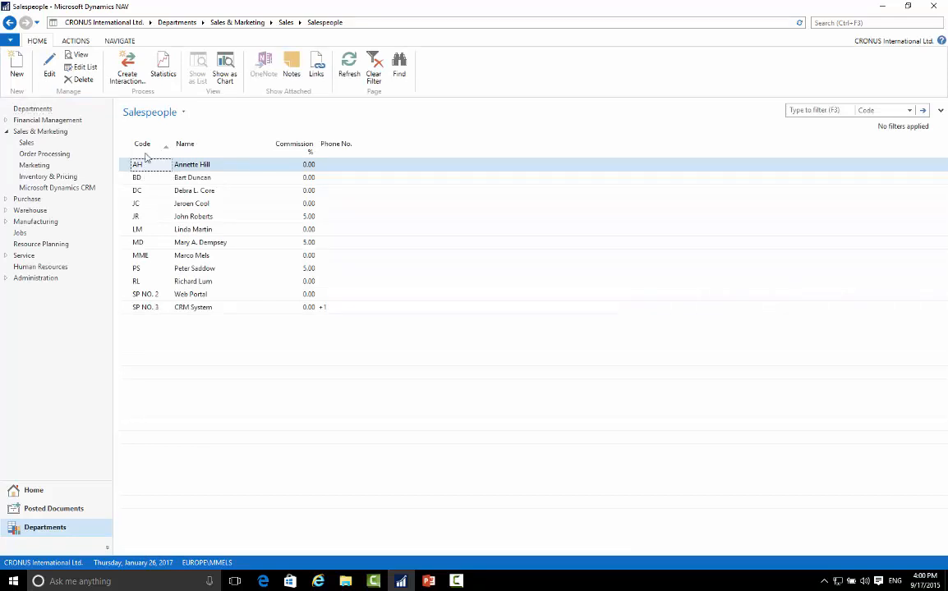
{"action": "left_click", "coordinate": [119, 40]}
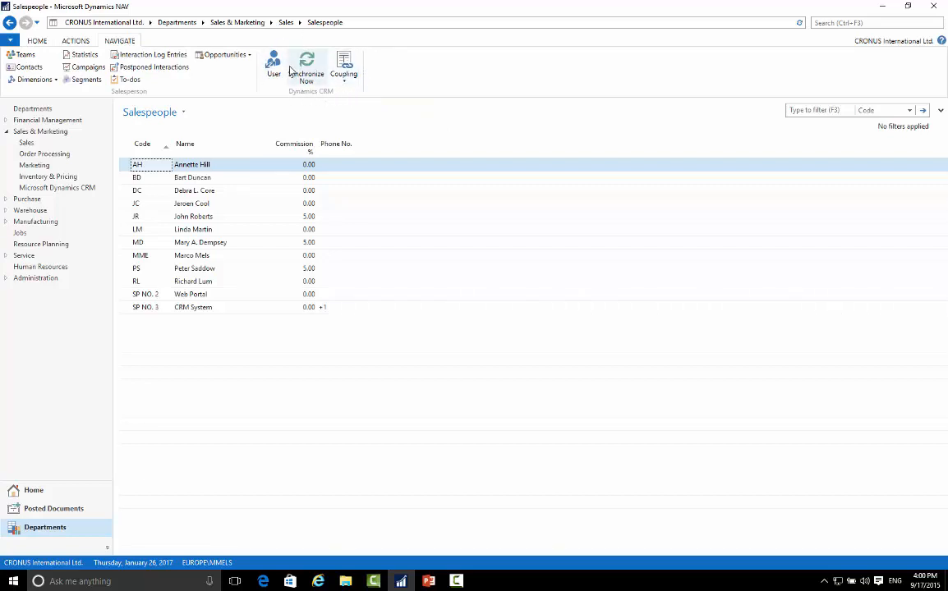
{"action": "left_click", "coordinate": [345, 79]}
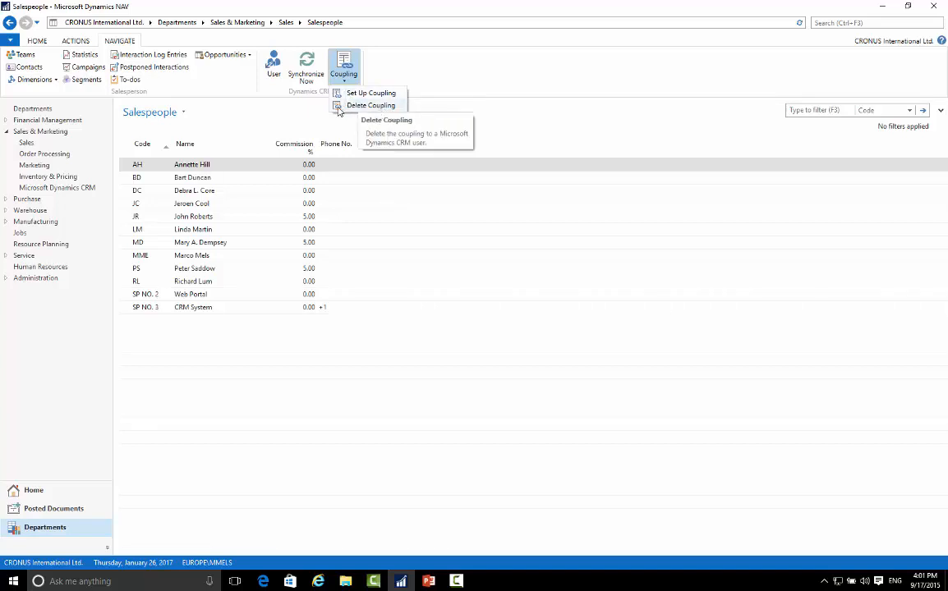
{"action": "left_click", "coordinate": [370, 93]}
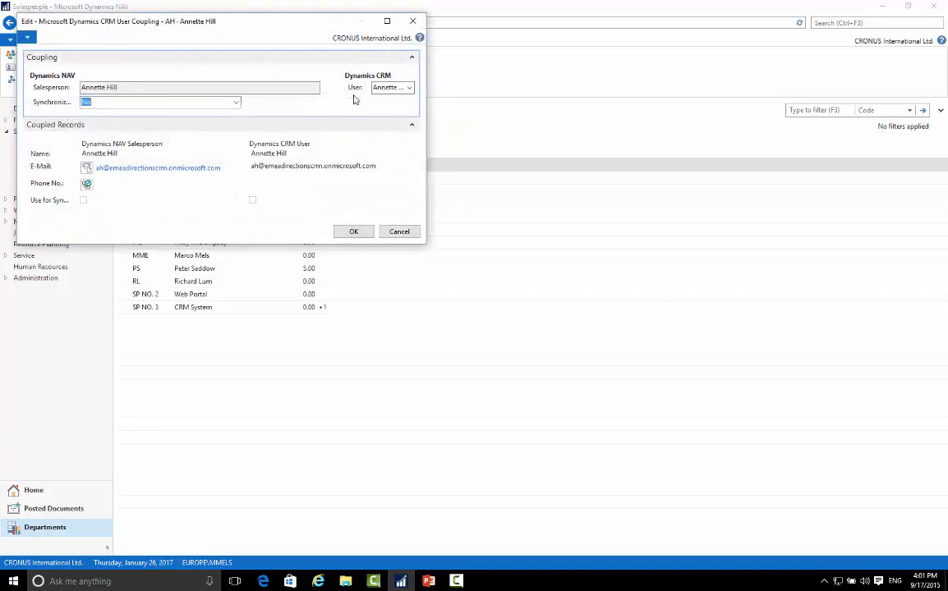
Review the Dynamics CRM users available for coupling, choose the one matching salesperson AH and confirm the coupling.
{"action": "left_click", "coordinate": [383, 87]}
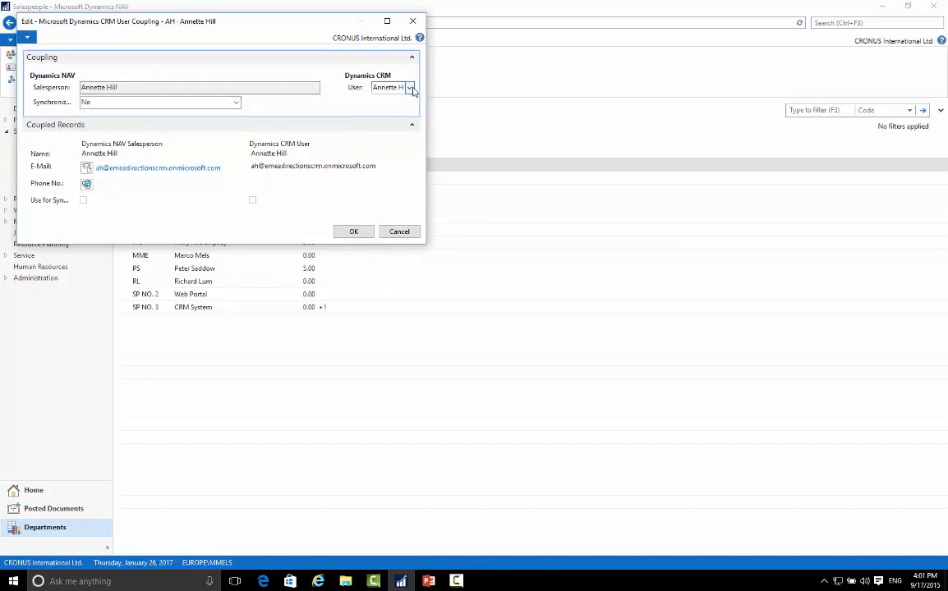
{"action": "left_click", "coordinate": [413, 89]}
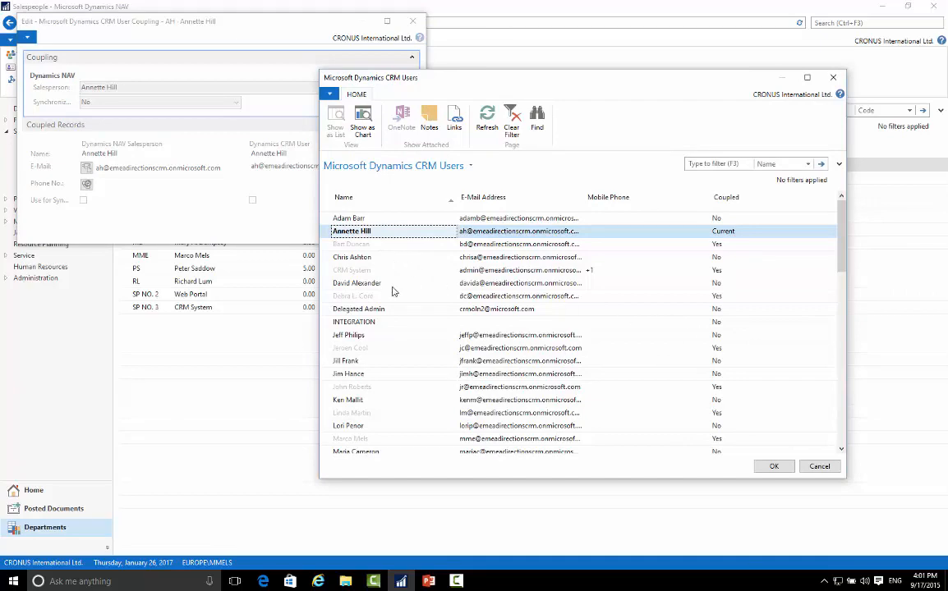
{"action": "scroll", "coordinate": [370, 444], "scroll_direction": "down", "scroll_amount": 5}
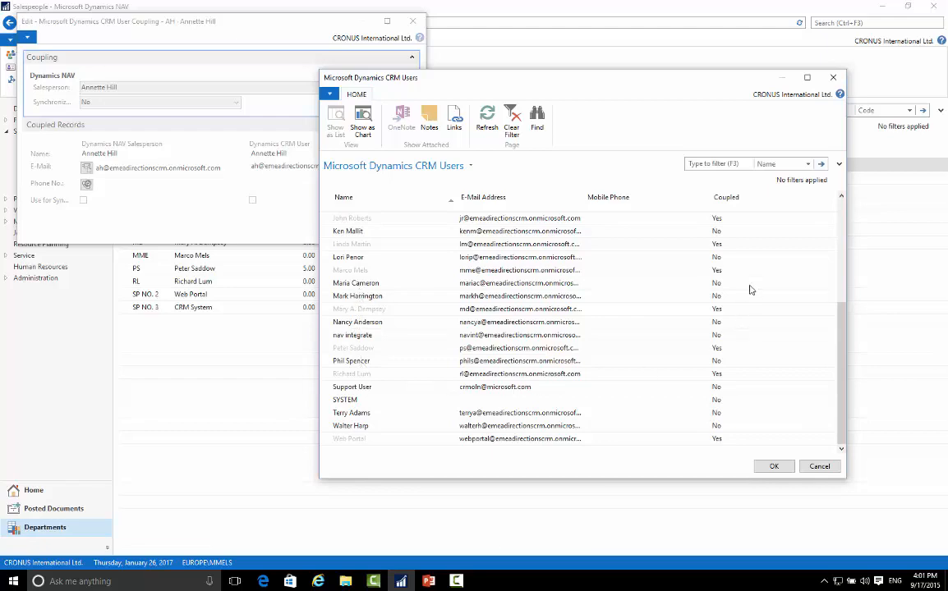
{"action": "scroll", "coordinate": [714, 425], "scroll_direction": "up", "scroll_amount": 1}
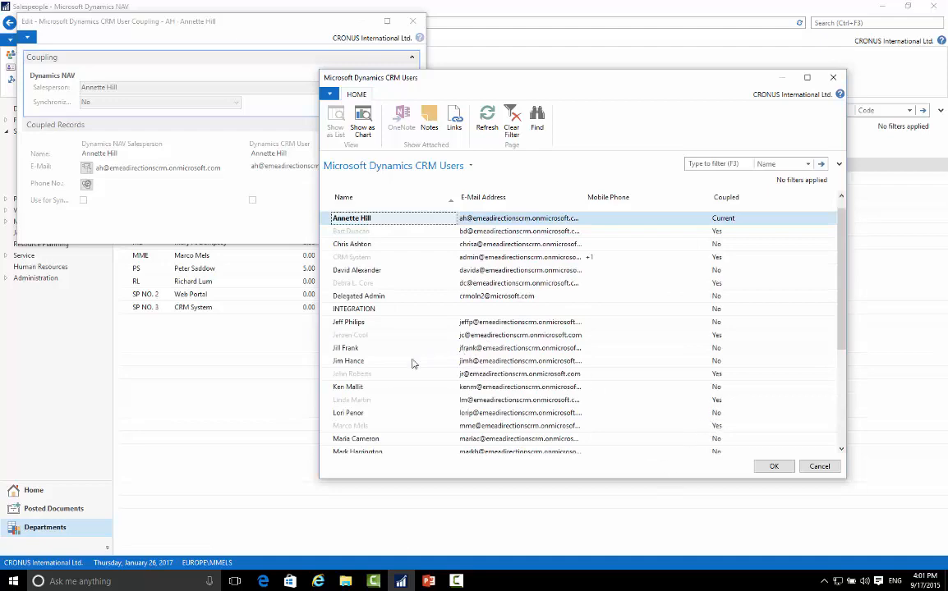
{"action": "scroll", "coordinate": [636, 359], "scroll_direction": "up", "scroll_amount": 1}
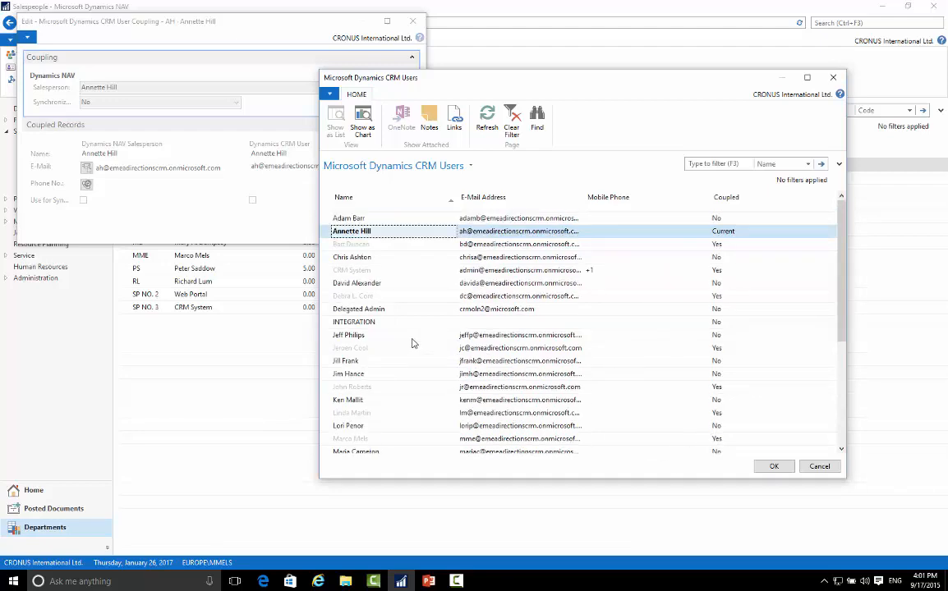
{"action": "left_click", "coordinate": [737, 235]}
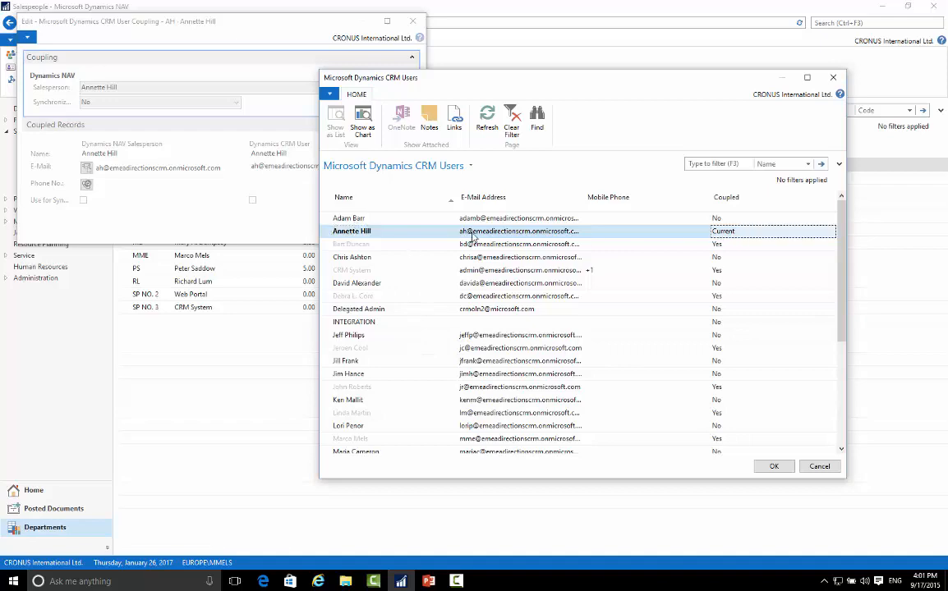
{"action": "left_click", "coordinate": [775, 466]}
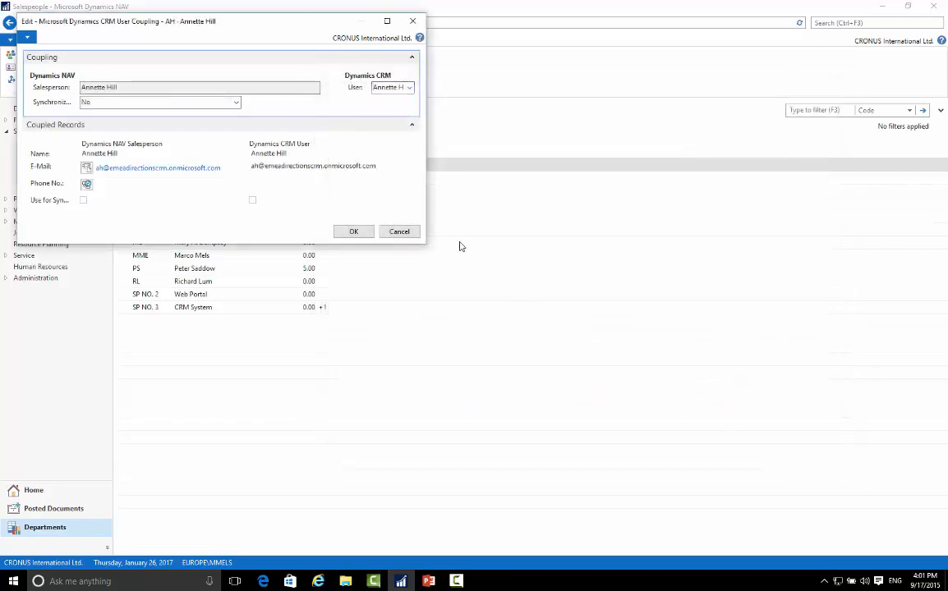
{"action": "left_click", "coordinate": [353, 232]}
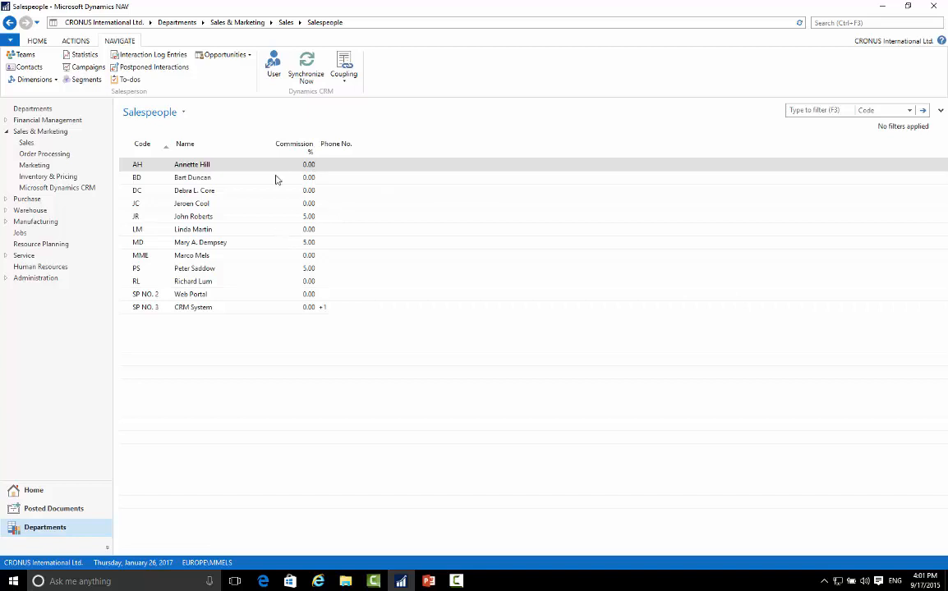
Synchronize salesperson AH now, getting the data update from Dynamics CRM.
{"action": "left_click", "coordinate": [307, 68]}
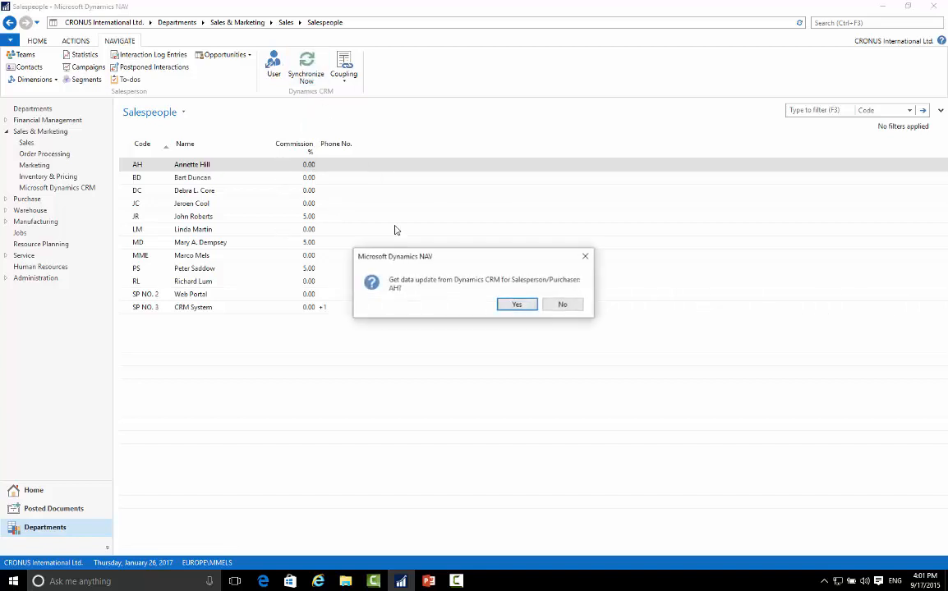
{"action": "left_click", "coordinate": [518, 305]}
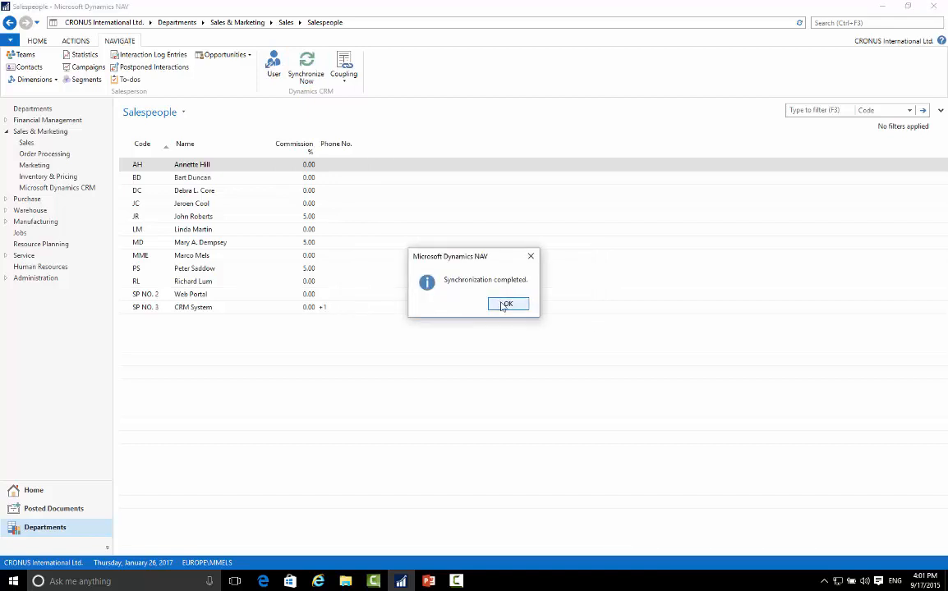
{"action": "left_click", "coordinate": [504, 305]}
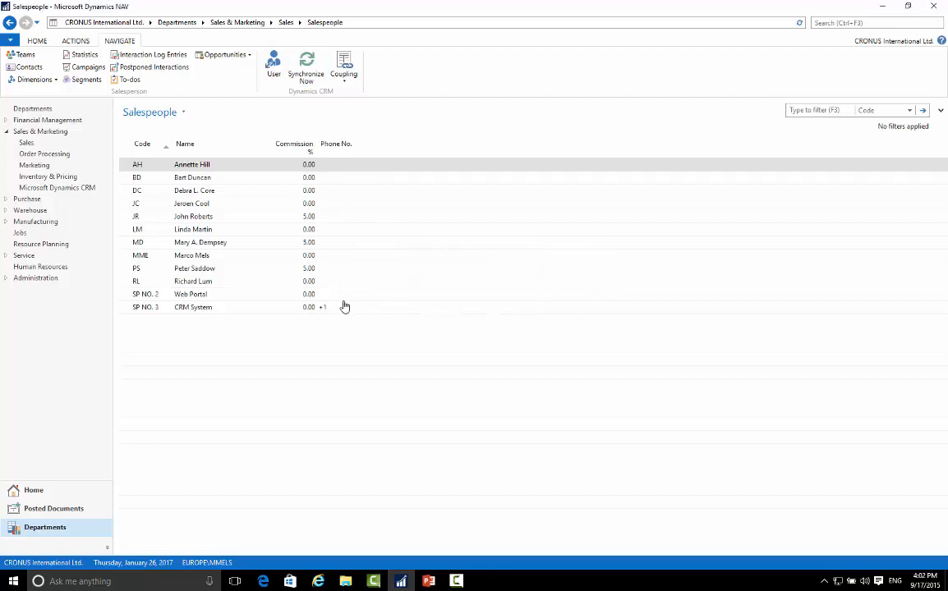
{"action": "left_click", "coordinate": [189, 190]}
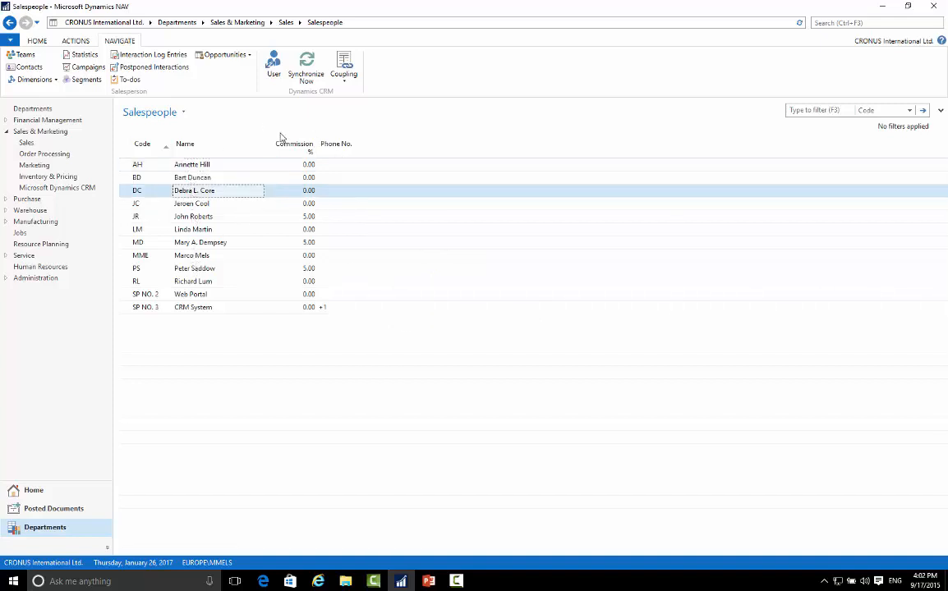
{"action": "left_click", "coordinate": [185, 298]}
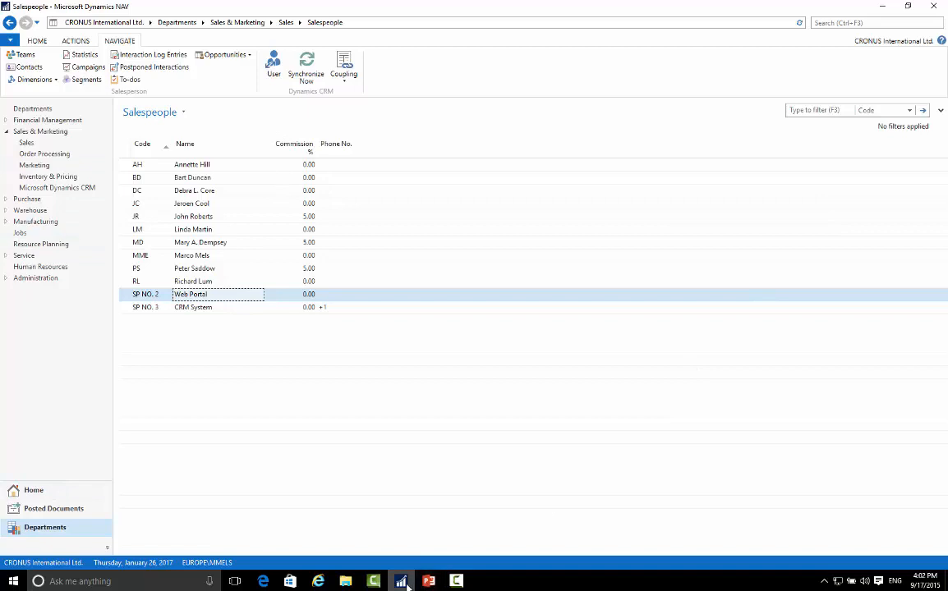
Search for "crm conn" and open the Microsoft Dynamics CRM Connection Setup.
{"action": "mouse_move", "coordinate": [401, 581]}
{"action": "left_click", "coordinate": [840, 23]}
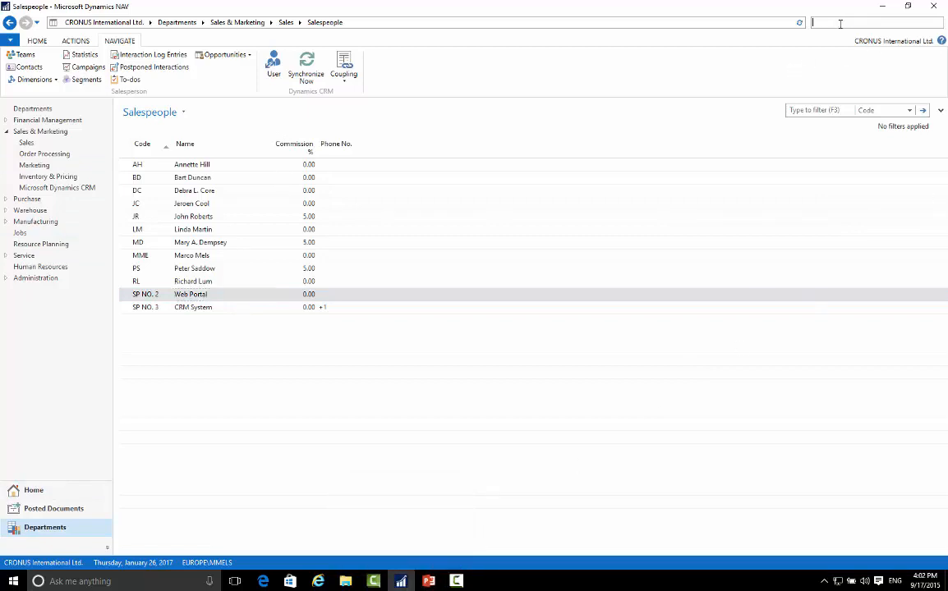
{"action": "type", "text": "crm conn"}
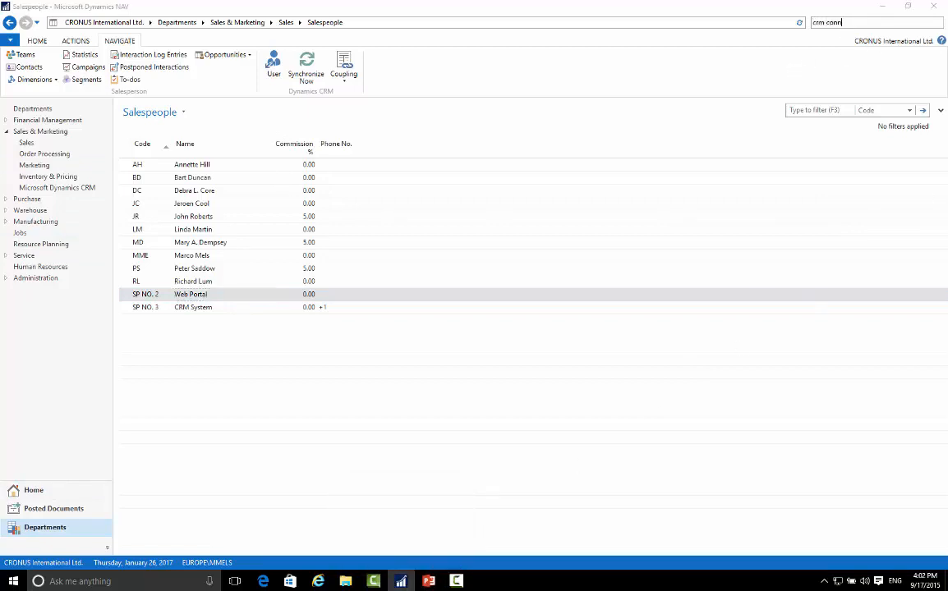
{"action": "left_click", "coordinate": [722, 39]}
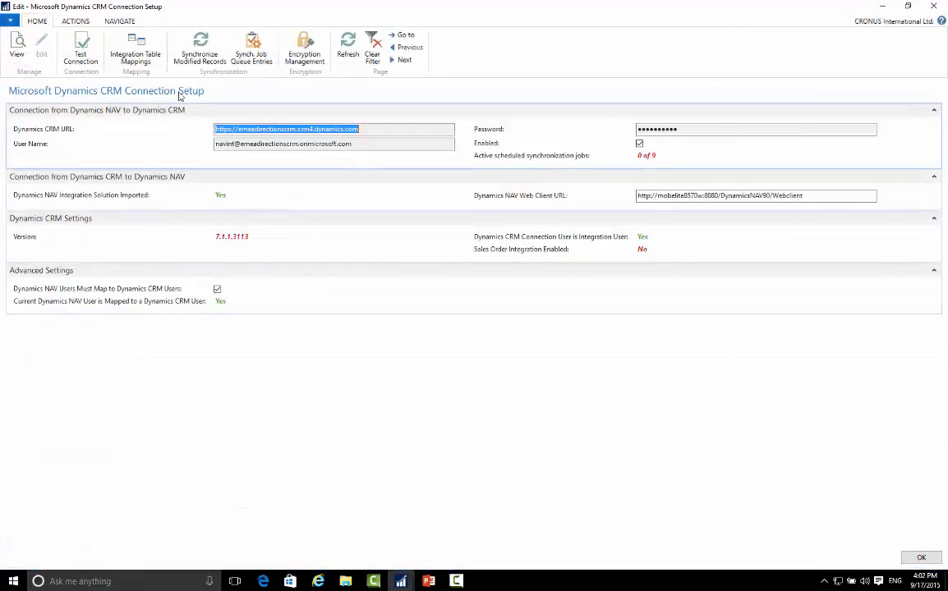
Run Full Synchronization for all integration table mappings and allow all scheduled synchronization jobs to create new records.
{"action": "left_click", "coordinate": [76, 20]}
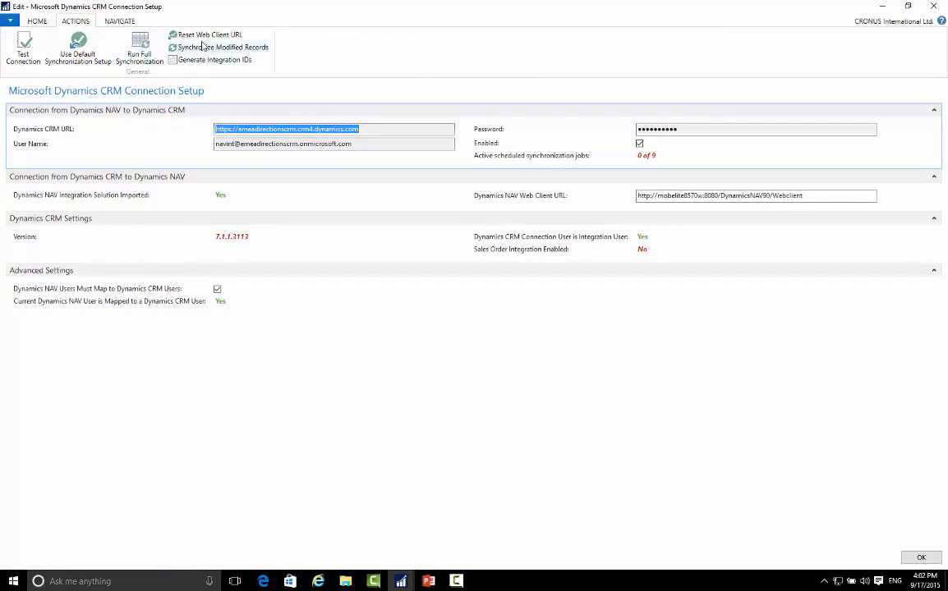
{"action": "left_click", "coordinate": [141, 49]}
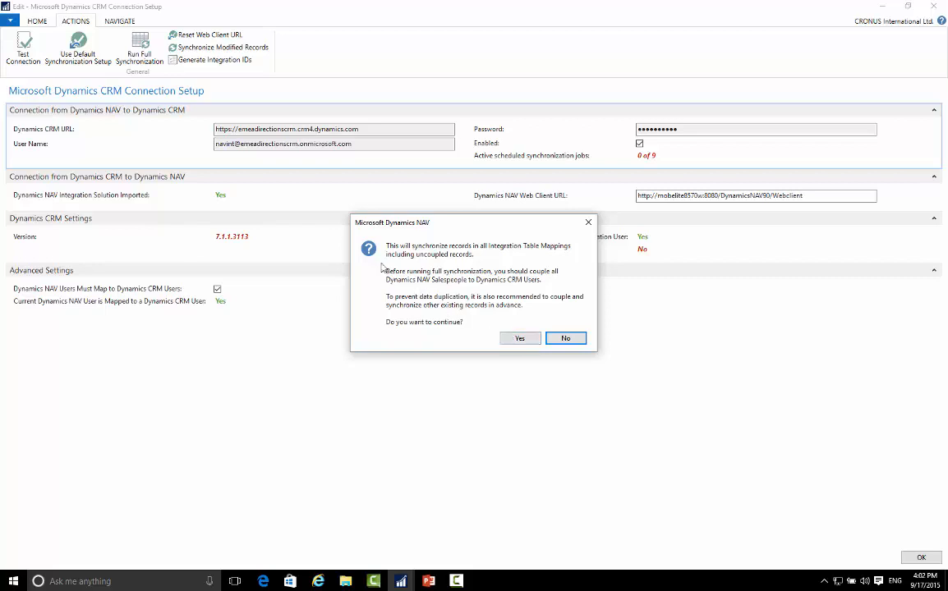
{"action": "left_click", "coordinate": [520, 338]}
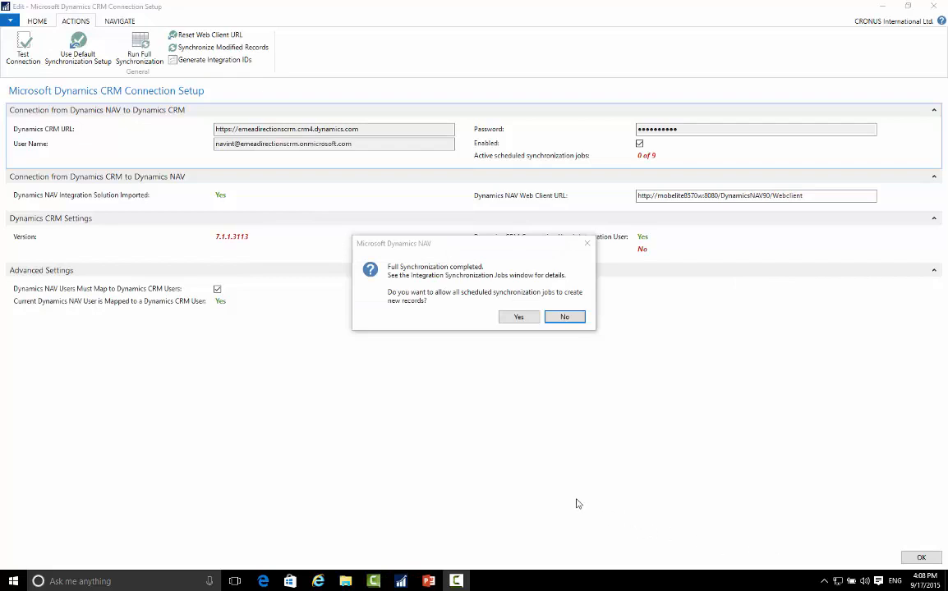
{"action": "left_click", "coordinate": [518, 319]}
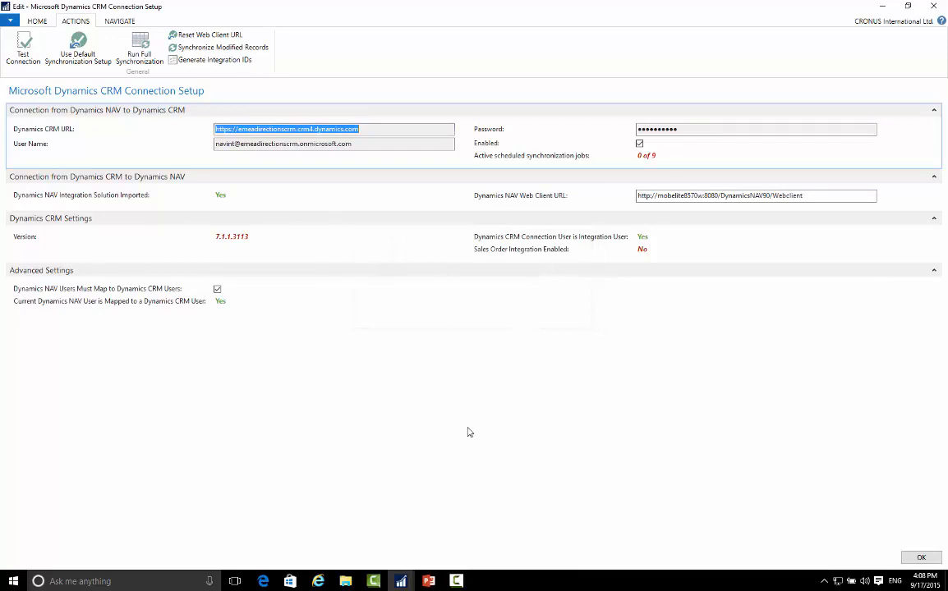
Examine the integration synchronization job log of the CONTACT table mapping, and return to the connection setup.
{"action": "left_click", "coordinate": [37, 20]}
{"action": "left_click", "coordinate": [135, 51]}
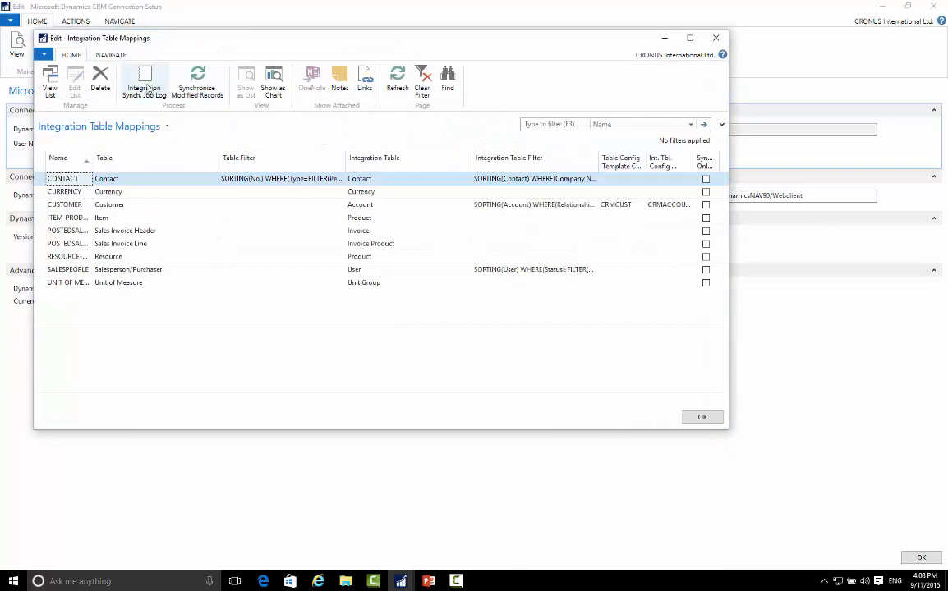
{"action": "left_click", "coordinate": [144, 85]}
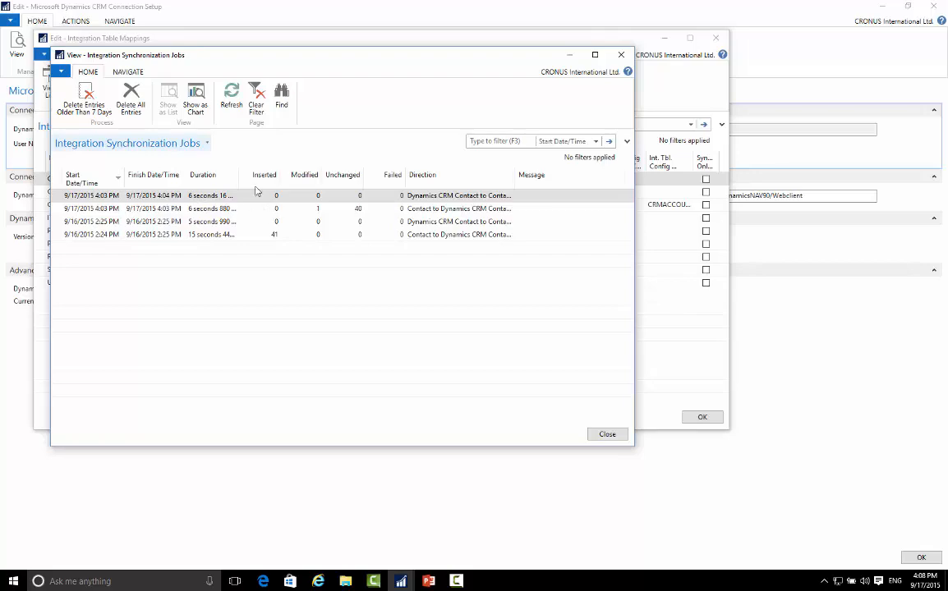
{"action": "left_click", "coordinate": [607, 435]}
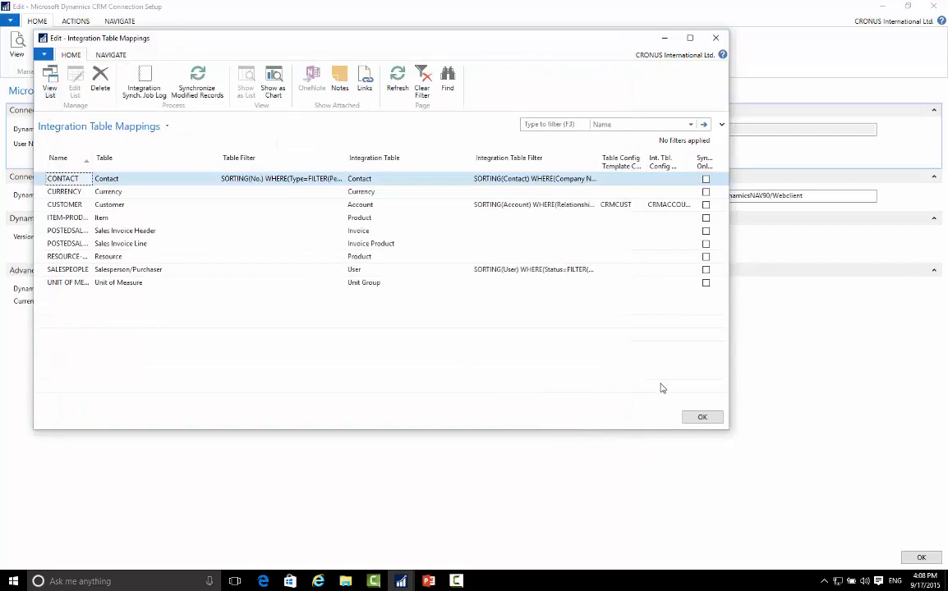
{"action": "left_click", "coordinate": [702, 416]}
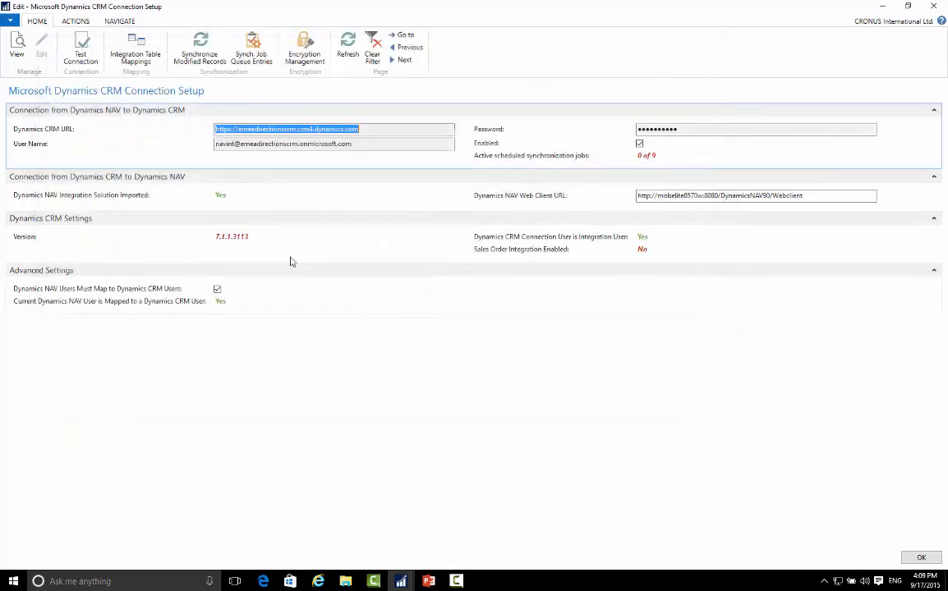
Switch to PowerPoint and return to the running slide show at the Demo slide.
{"action": "left_click", "coordinate": [429, 581]}
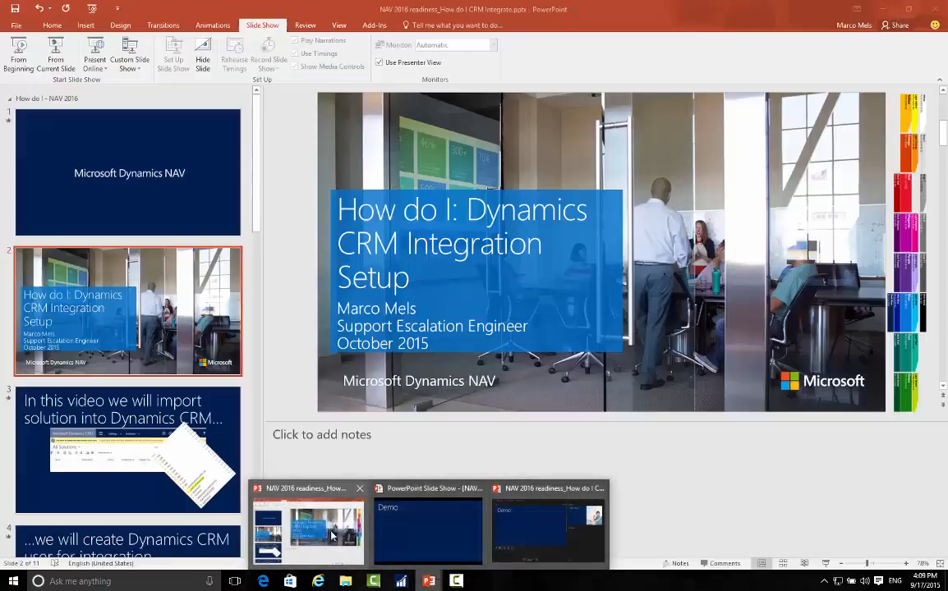
{"action": "left_click", "coordinate": [333, 536]}
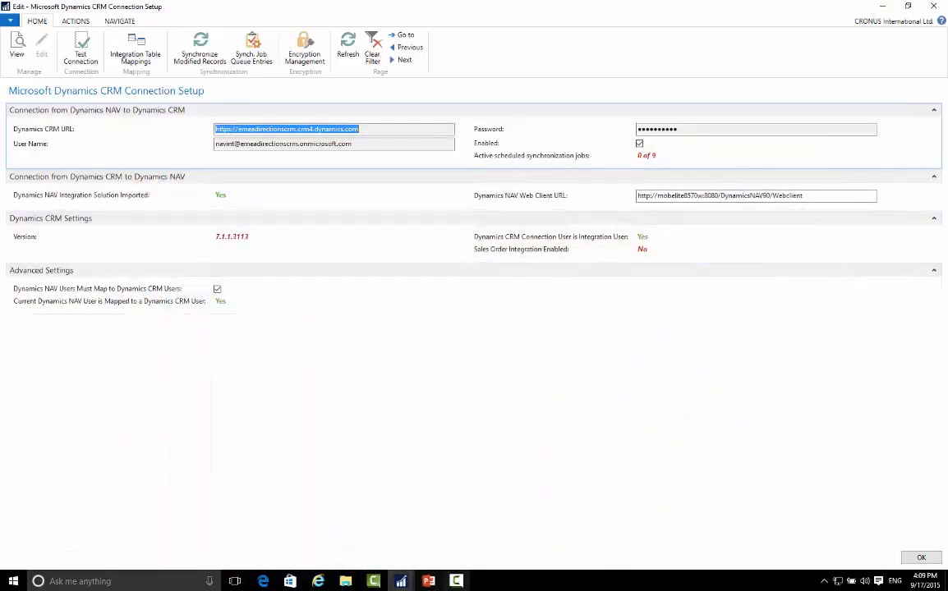
{"action": "mouse_move", "coordinate": [428, 581]}
{"action": "left_click", "coordinate": [435, 538]}
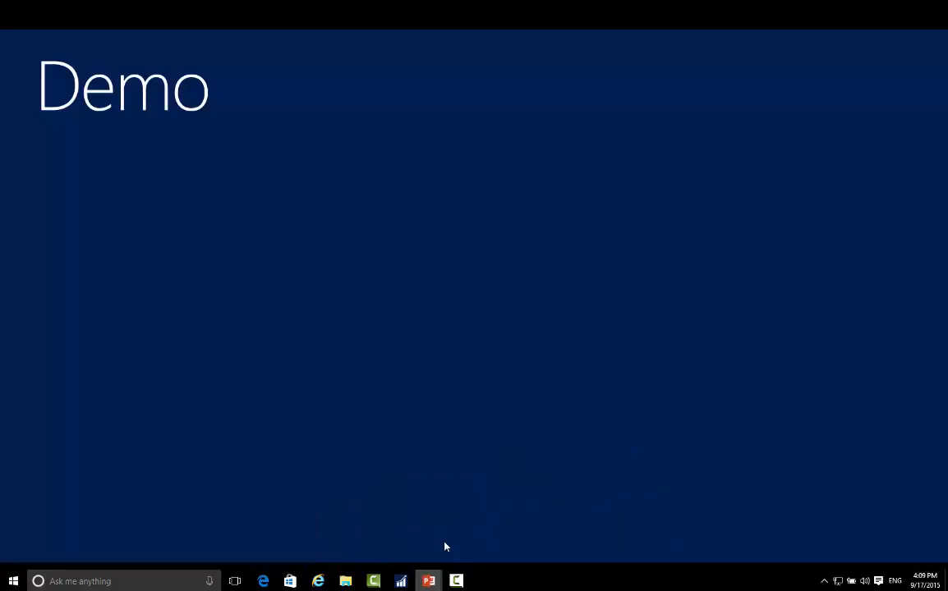
Advance the slide show to Topics Covered and reveal its points through performing setup in Dynamics NAV to connect to Dynamics CRM.
{"action": "left_click", "coordinate": [187, 330]}
{"action": "left_click", "coordinate": [189, 328]}
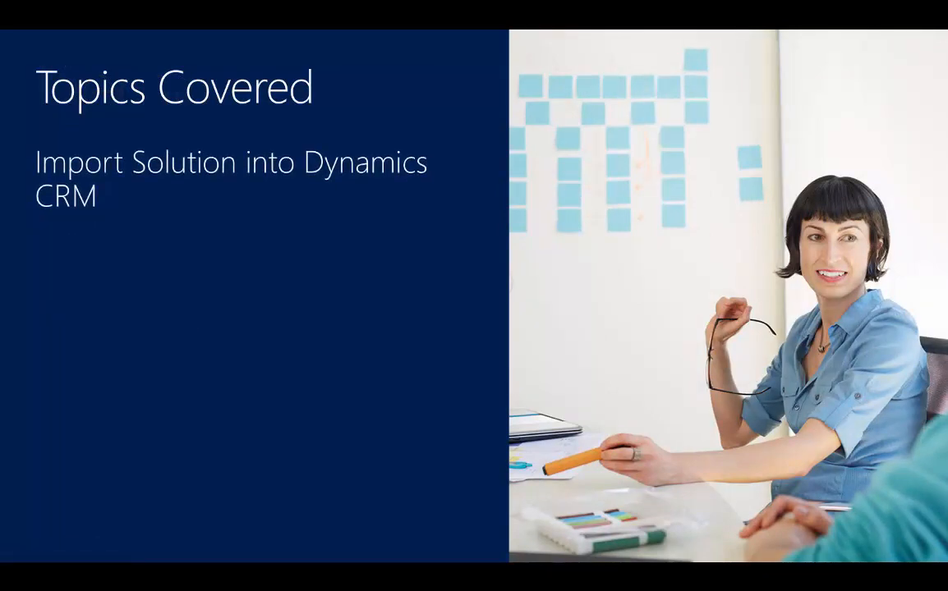
{"action": "key", "text": "Right"}
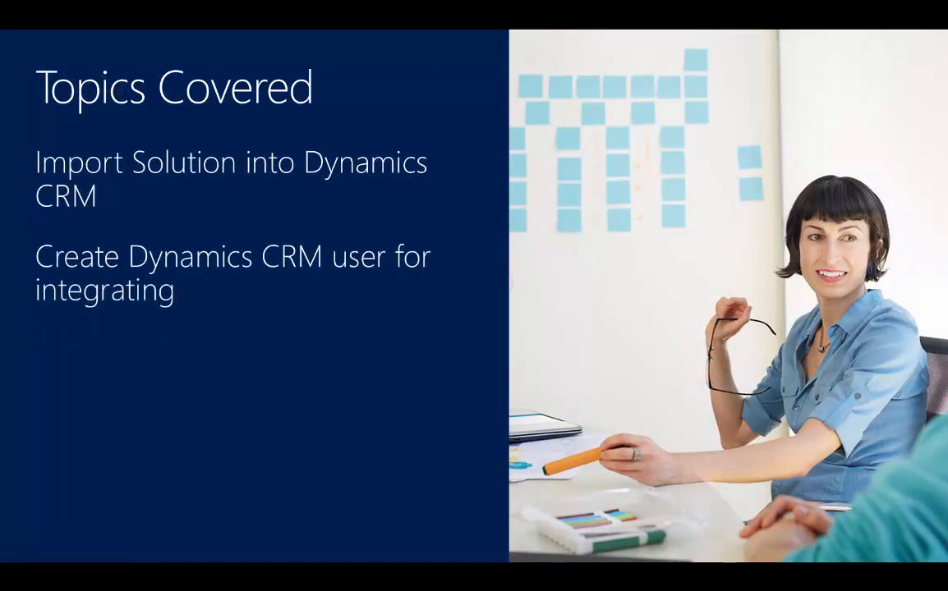
{"action": "key", "text": "Right"}
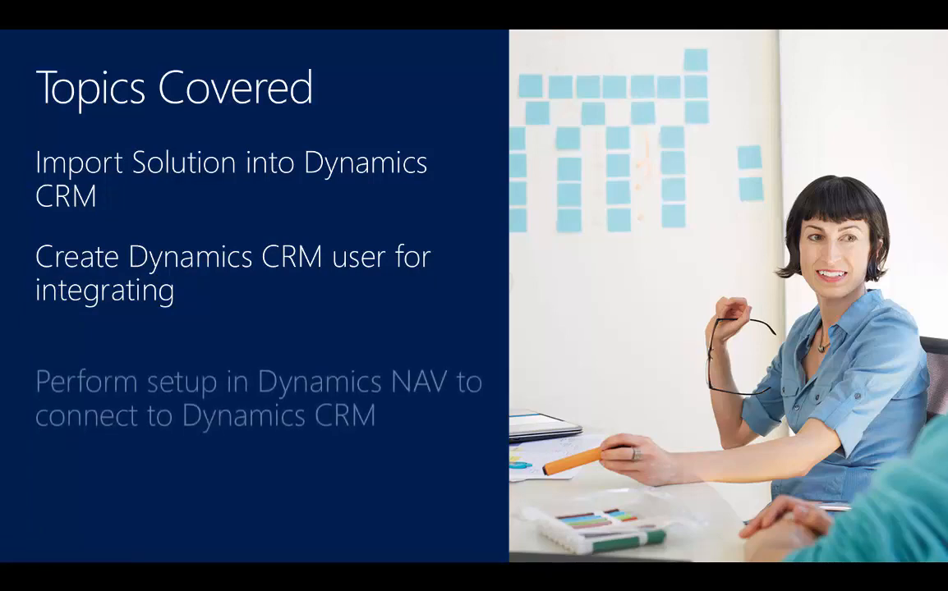